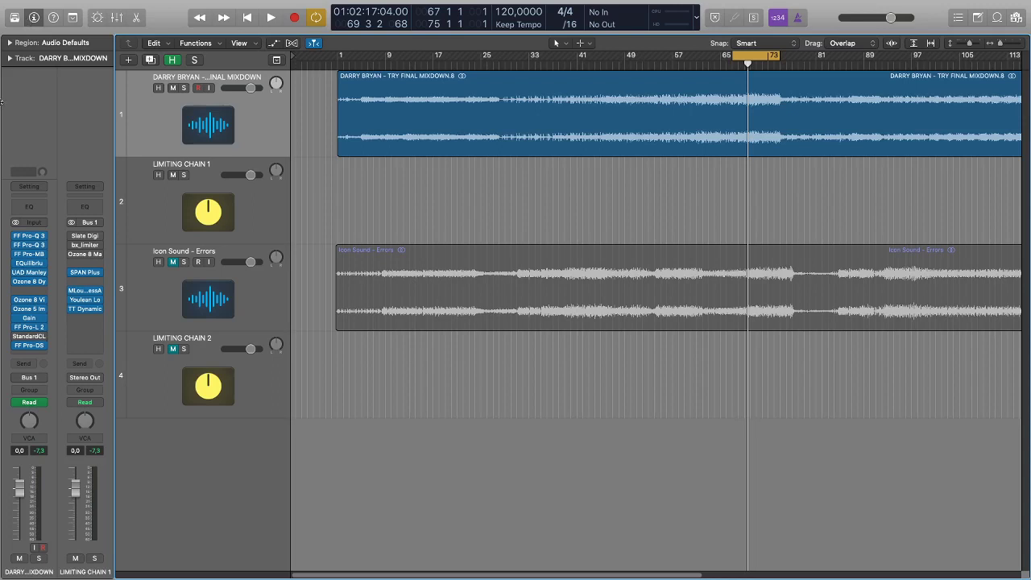
Step: Open StandardCLIP on the first mixdown track, then examine the Event Horizon clipper settings on the Icon Sound - Errors track
left_click(29, 337)
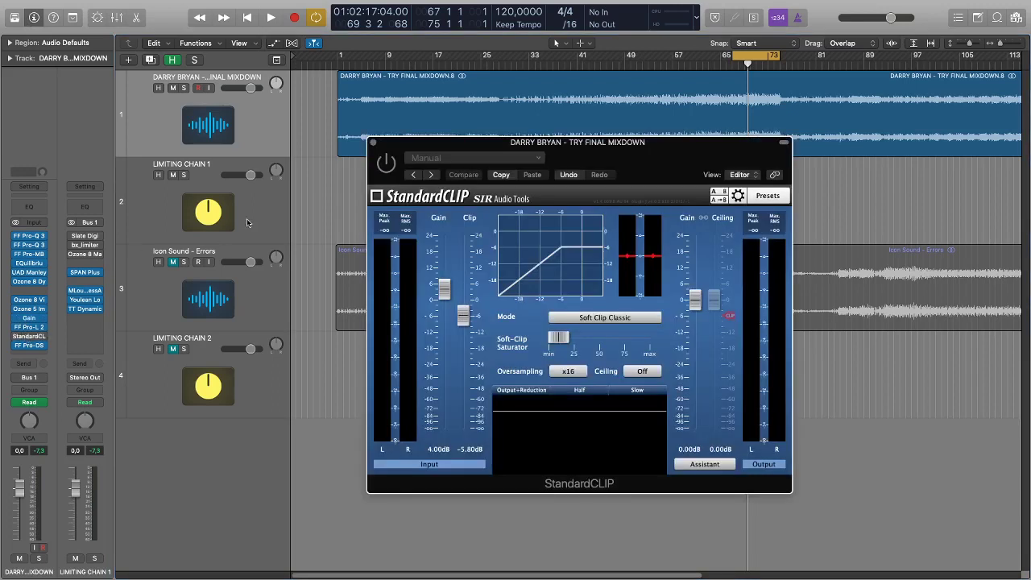
left_click(238, 302)
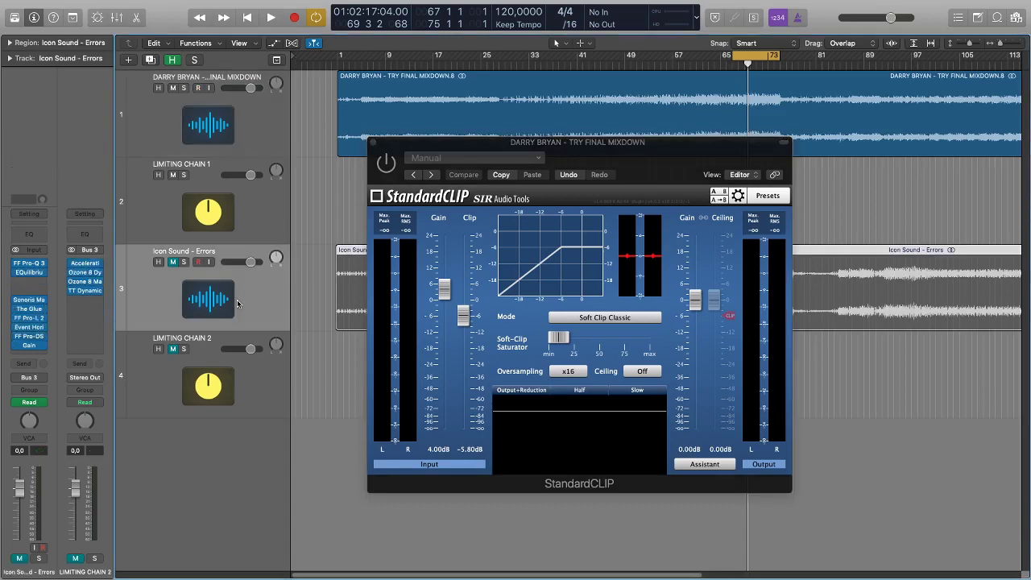
left_click(29, 327)
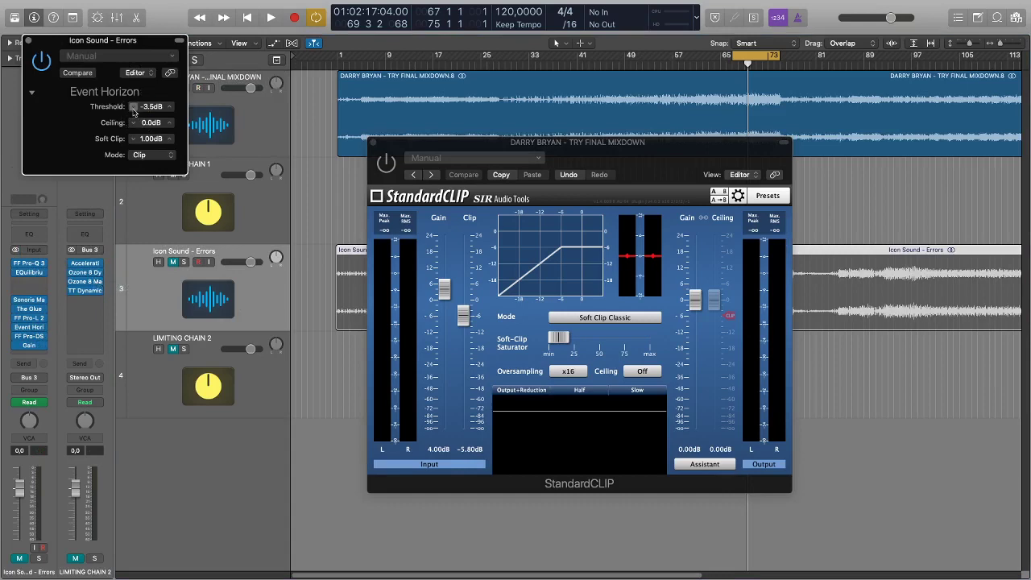
left_click_drag(116, 45, 246, 158)
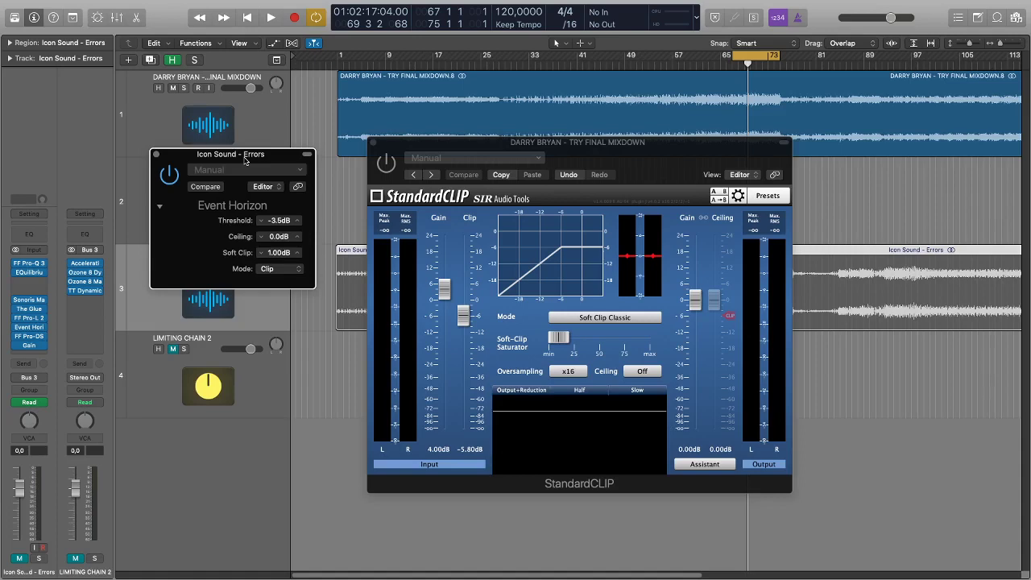
left_click(155, 154)
Step: Look at the FF Pro-DS settings on the first mixdown track and close that plug-in window again
left_click(249, 128)
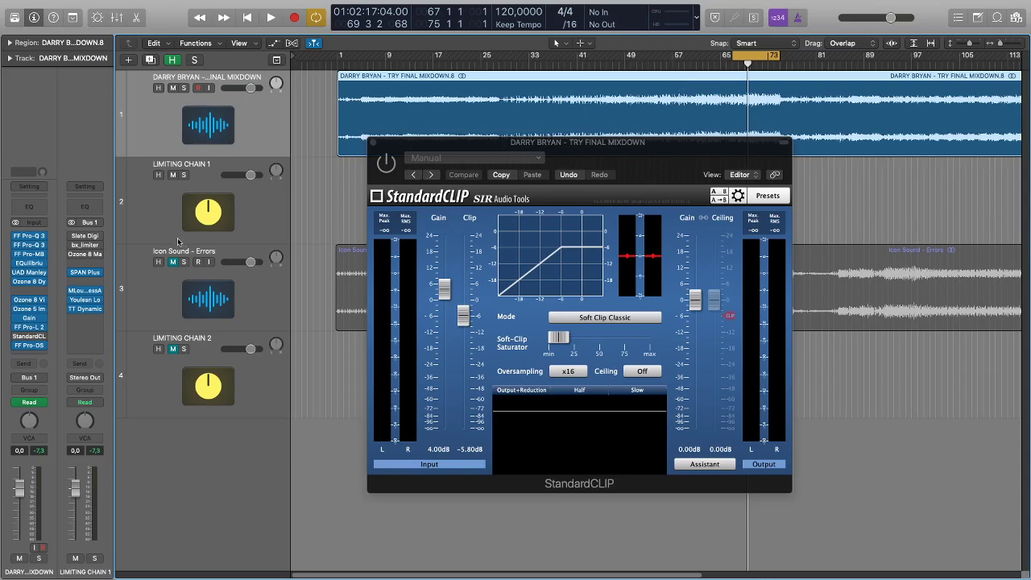
mouse_move(14, 345)
mouse_move(73, 239)
left_click(29, 344)
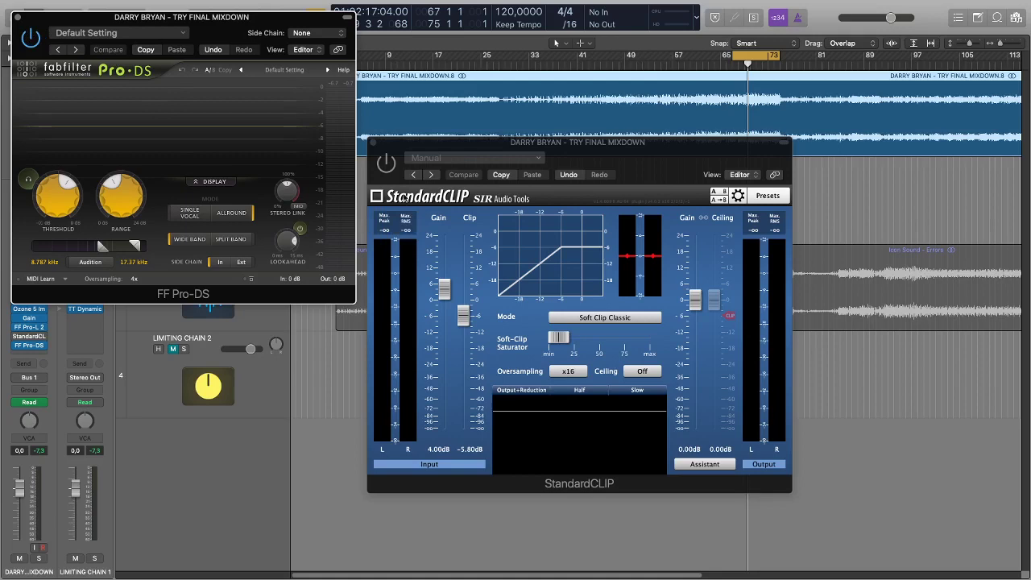
left_click(16, 18)
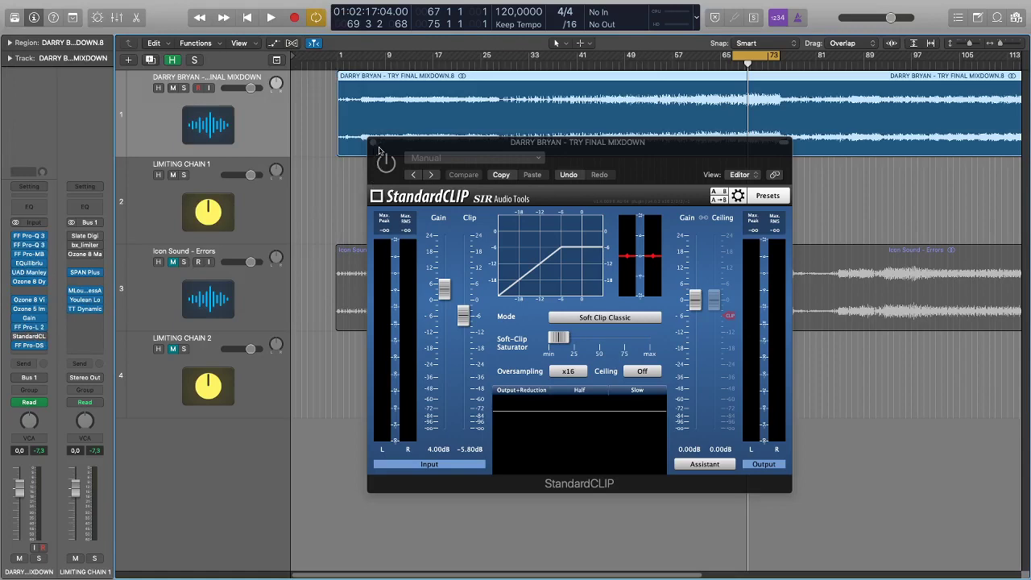
Step: Play the first mixdown from about bar 65, cycle bars 67 to 75, and enable StandardCLIP to hear its effect
left_click(761, 61)
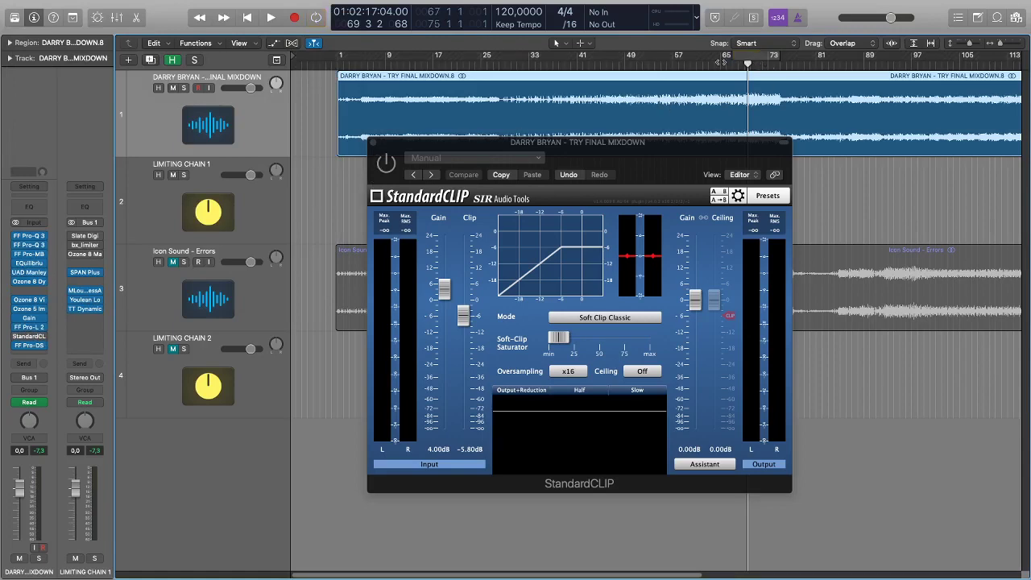
left_click(720, 62)
key("space")
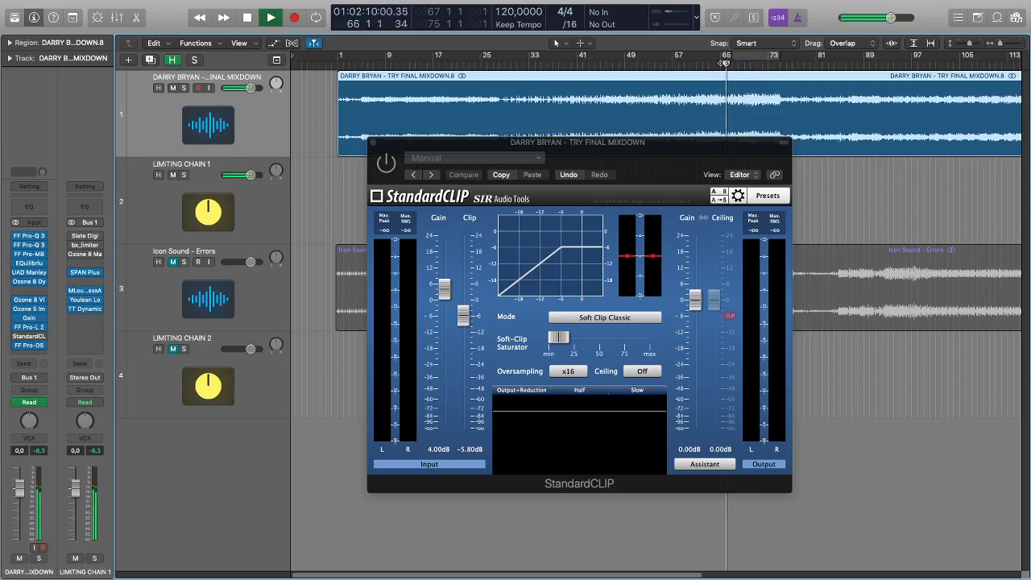
left_click(725, 59)
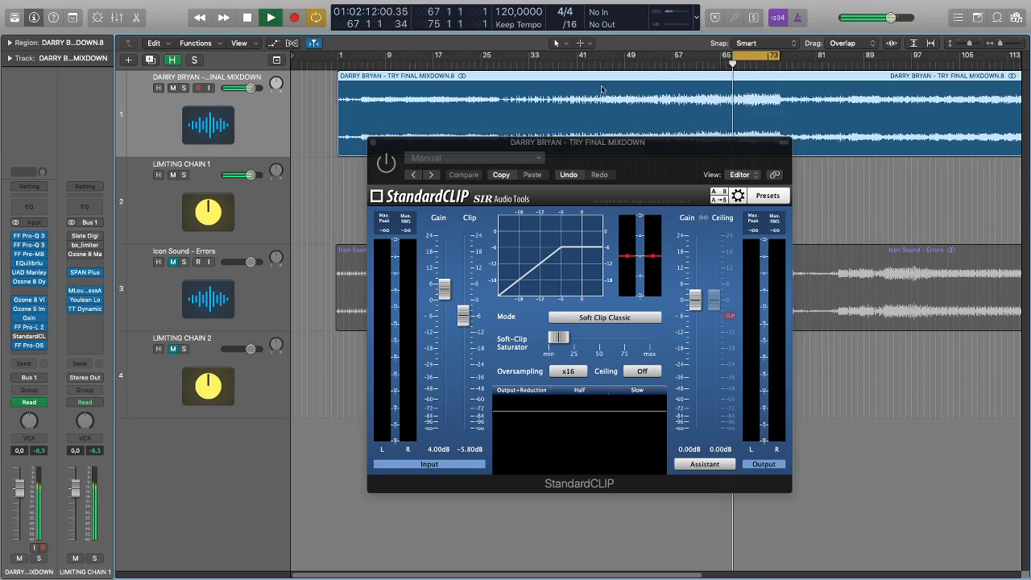
left_click(382, 165)
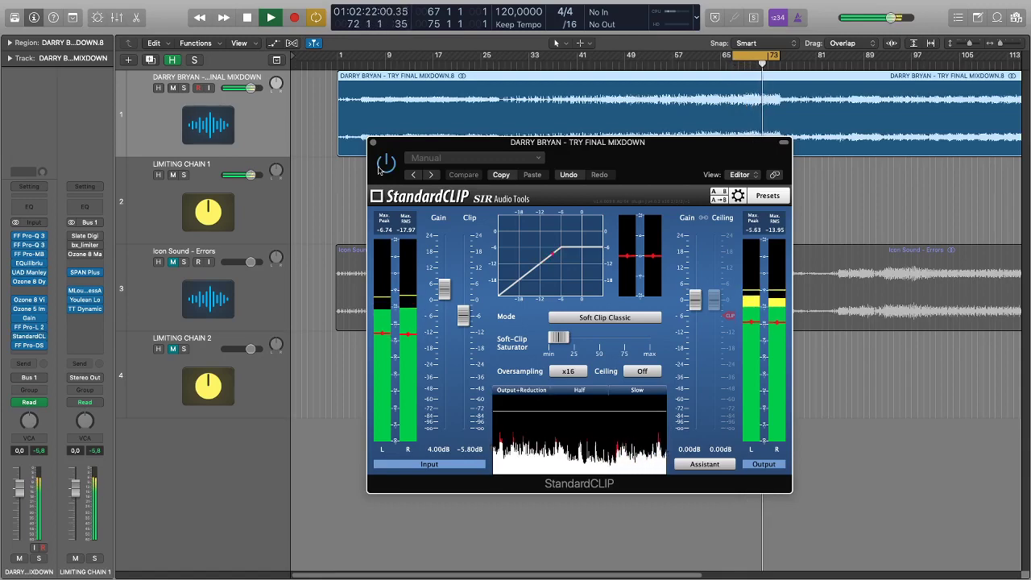
key("space")
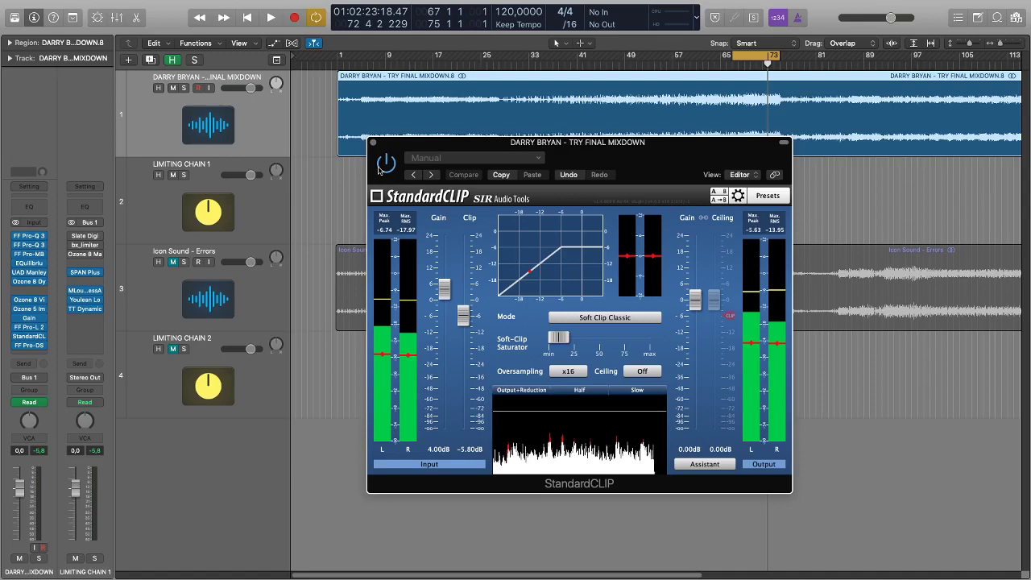
Step: Lower StandardCLIP's output gain to -4.00 dB to offset its input gain
mouse_move(703, 307)
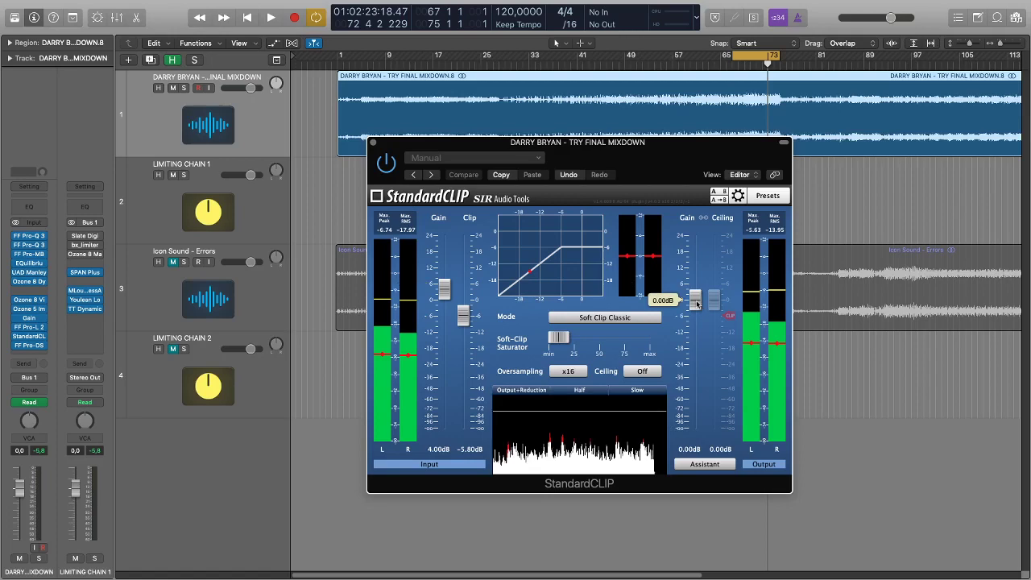
left_click_drag(698, 304, 697, 310)
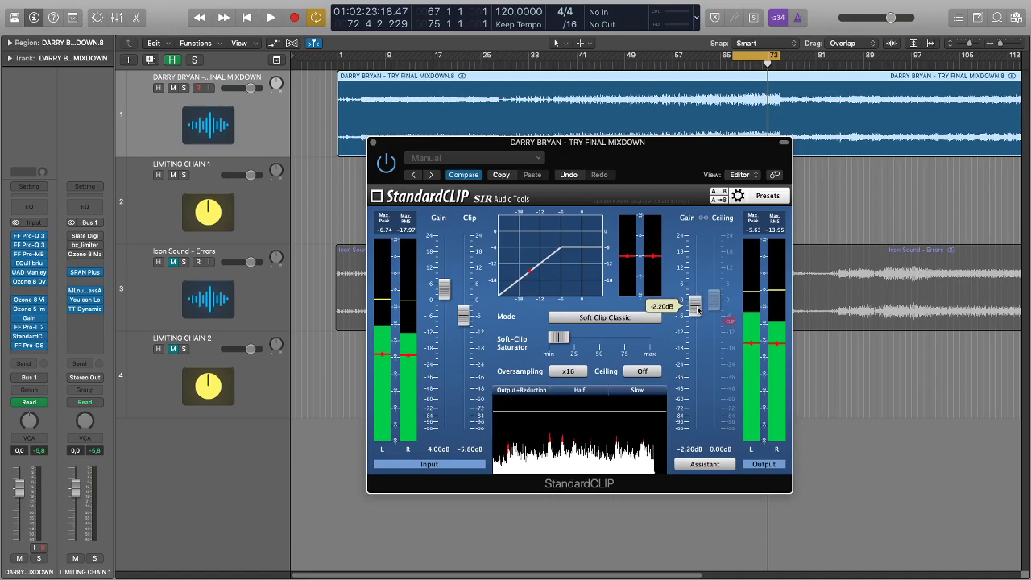
mouse_move(452, 283)
mouse_move(690, 304)
left_click_drag(696, 309, 696, 312)
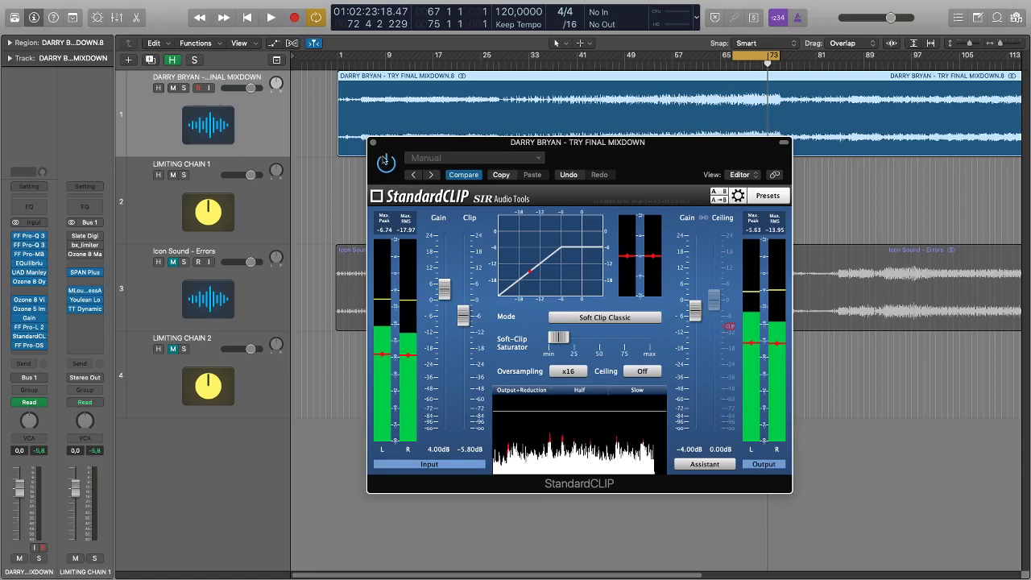
Step: Play the cycled section with FF Pro-DS bypassed and compare the sound with StandardCLIP off and on
key("space")
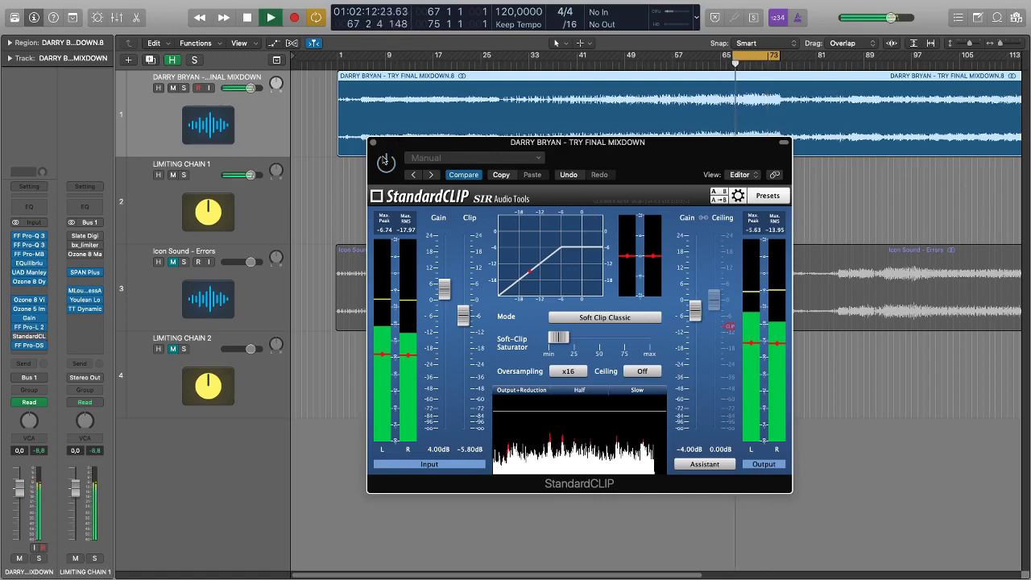
left_click(23, 347)
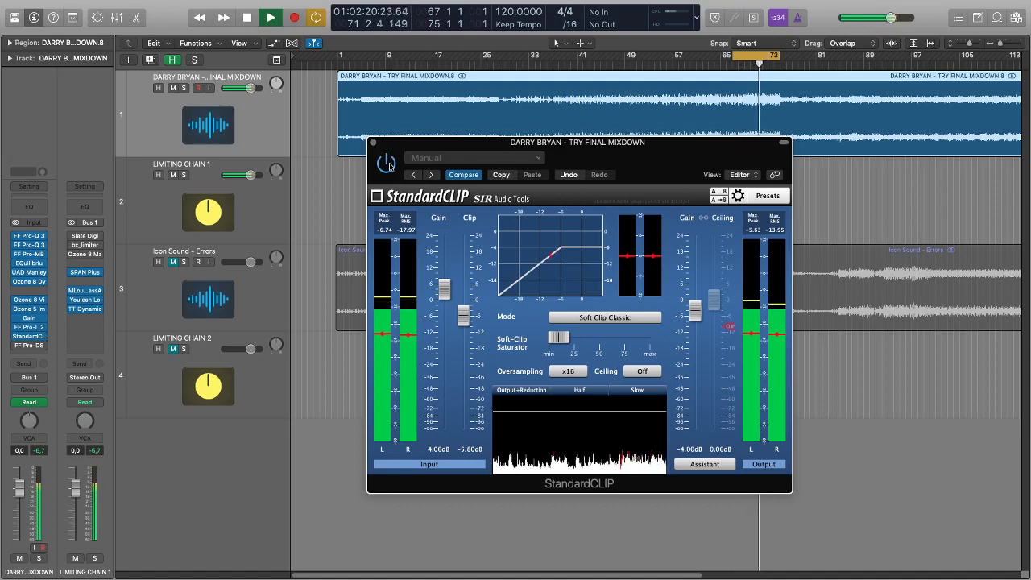
key("space")
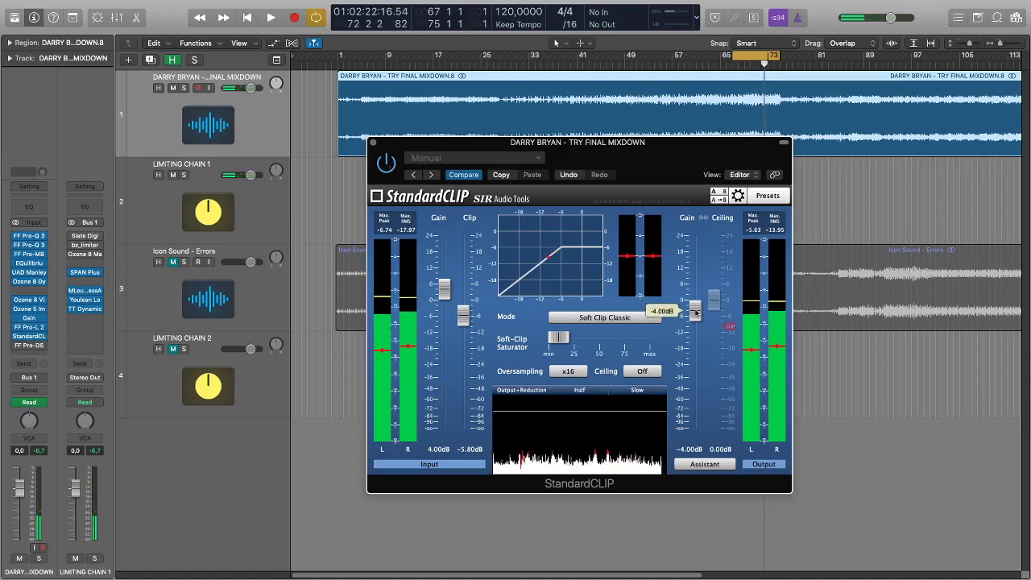
Step: Reset StandardCLIP's output gain to 0.00 dB and re-enable FF Pro-DS on the first mixdown track
left_click(694, 310, "alt")
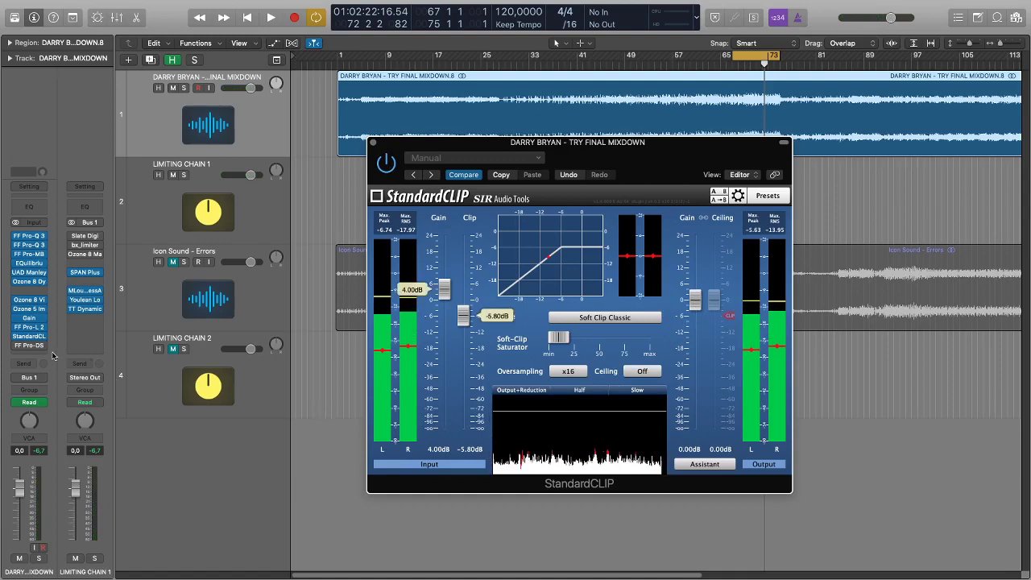
left_click(12, 347)
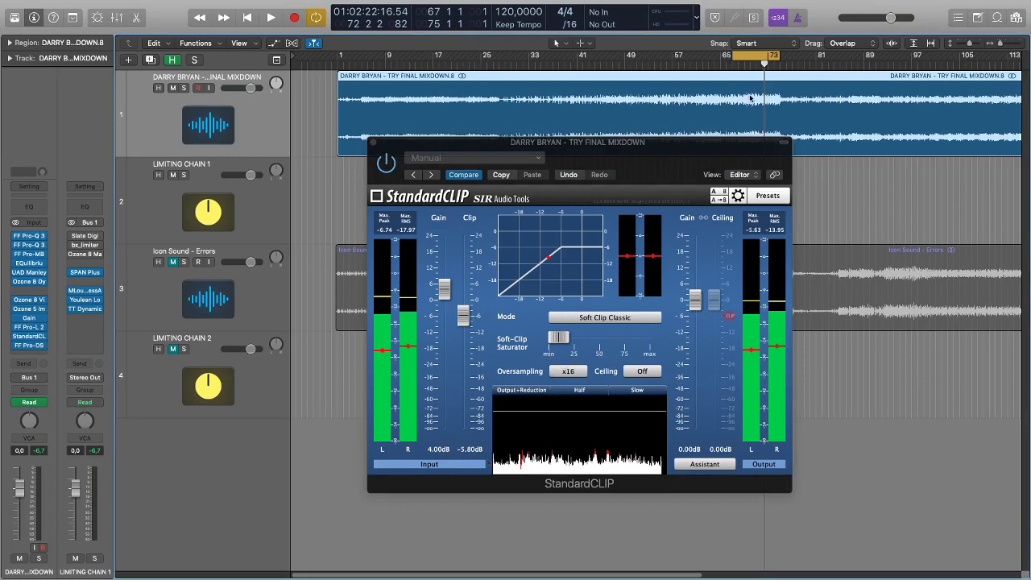
Step: Place the playhead at bar 67 and open LIMITING CHAIN 1's TT Dynamic Range Meter beside the StandardCLIP window
key("c")
left_click_drag(715, 68, 733, 67)
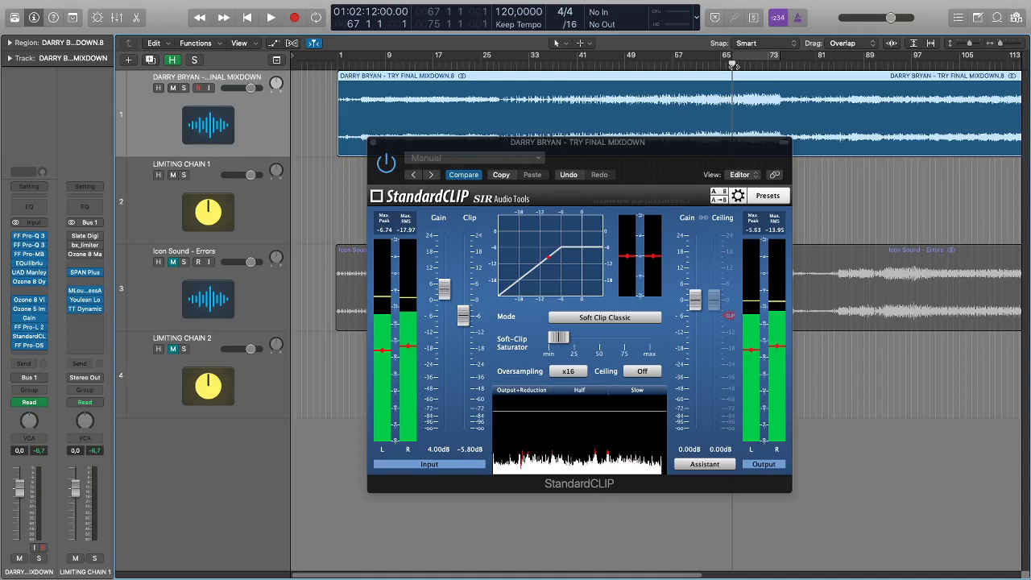
left_click(93, 309)
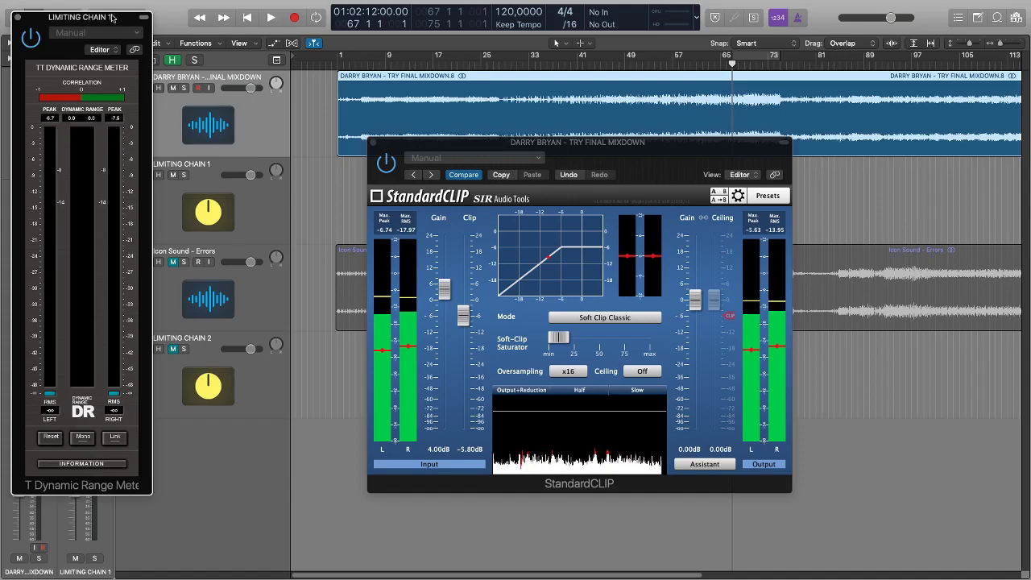
left_click_drag(113, 18, 957, 33)
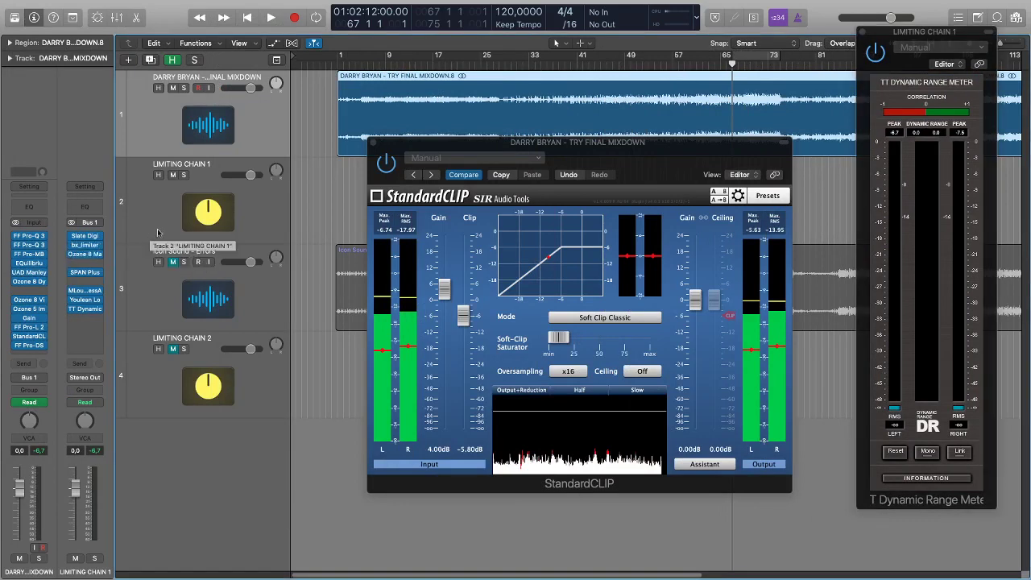
Step: Cycle bars 67 to 75, compare the limited playback with StandardCLIP bypassed and enabled on the meter, and close StandardCLIP
left_click(744, 64)
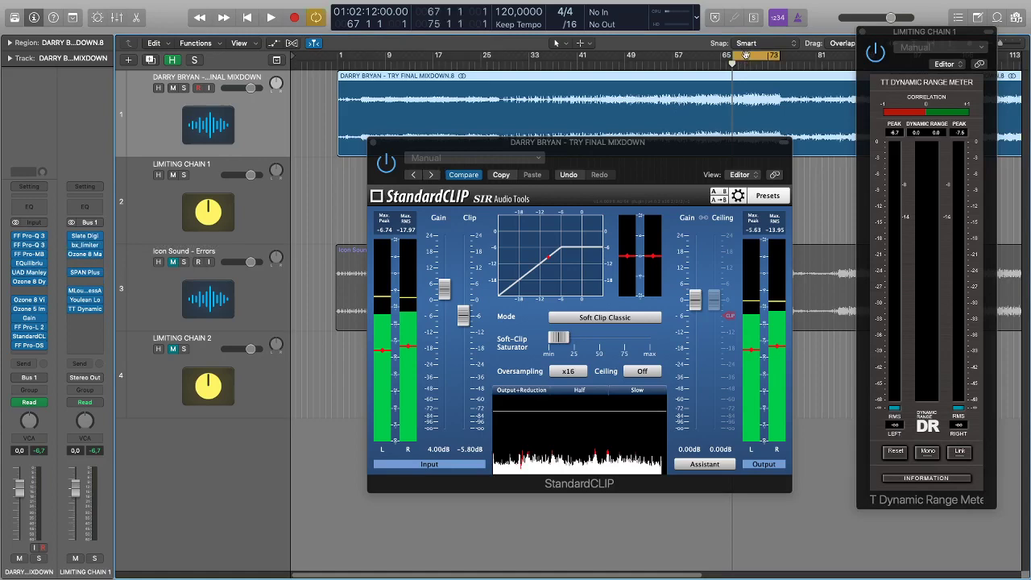
left_click(384, 165)
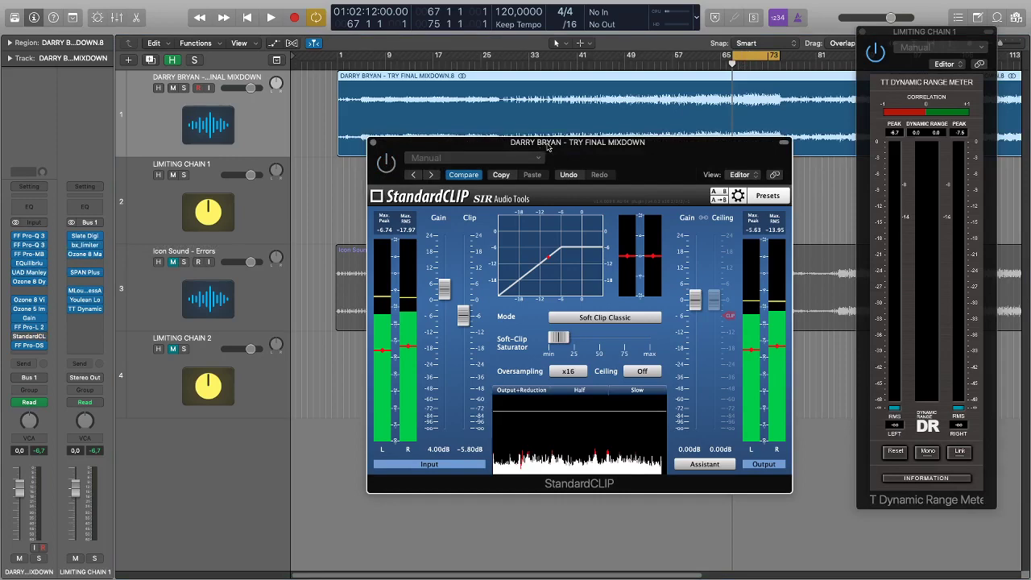
key("space")
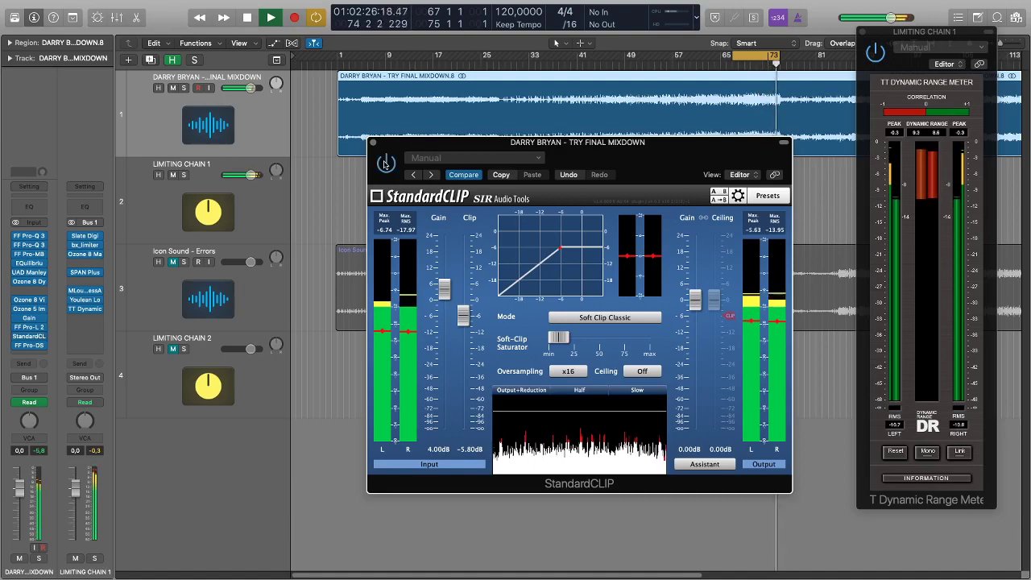
key("space")
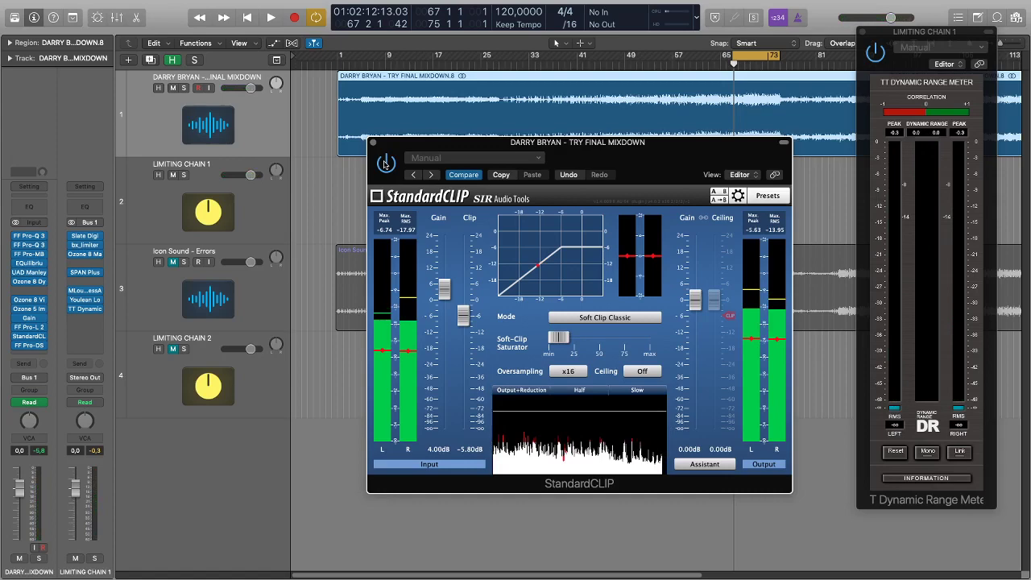
left_click(373, 141)
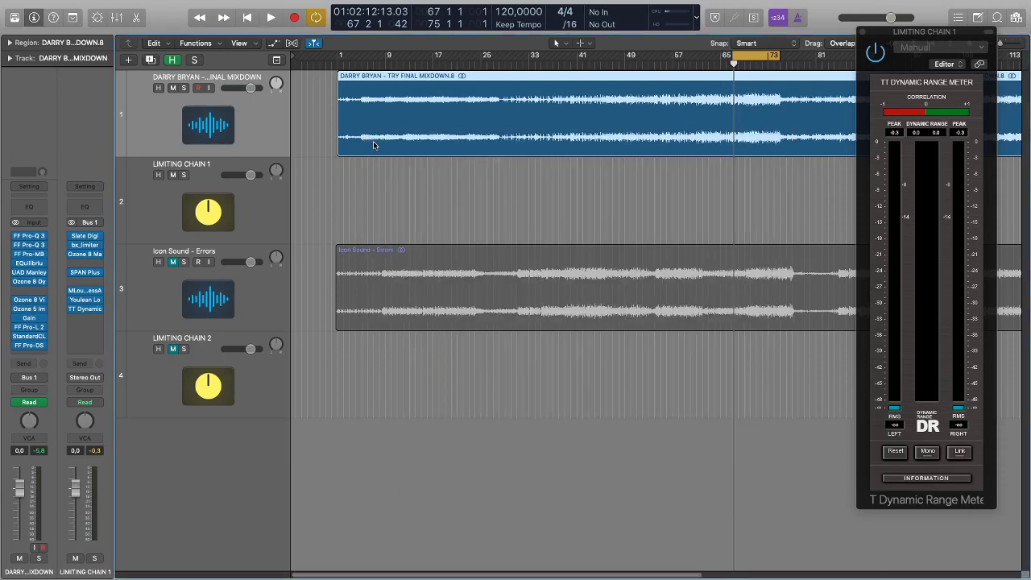
Step: Examine the Ozone 8 Maximizer's gain reduction on LIMITING CHAIN 1 during playback, then close it with cycling switched off
left_click(90, 256)
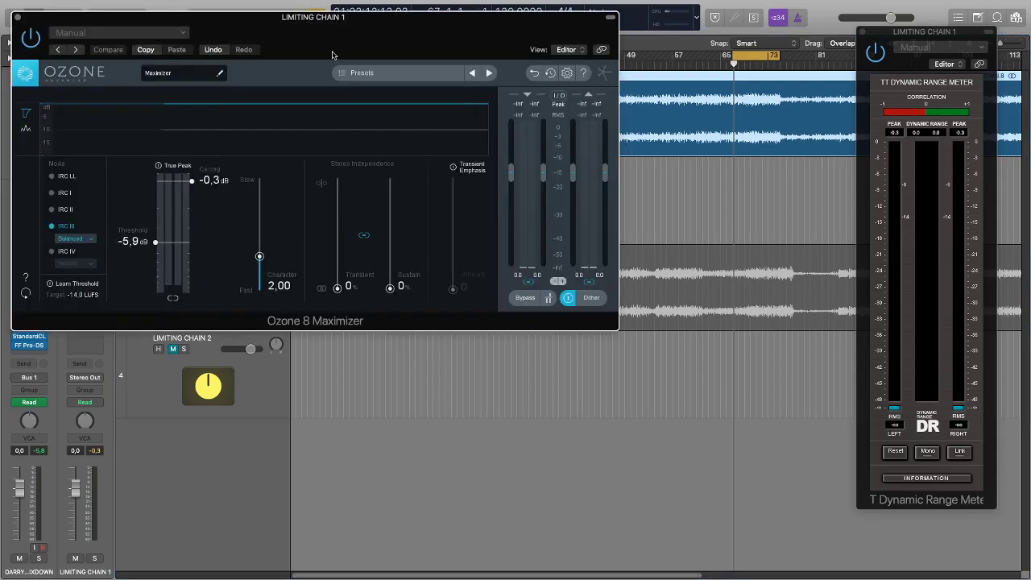
left_click_drag(332, 55, 363, 82)
key("space")
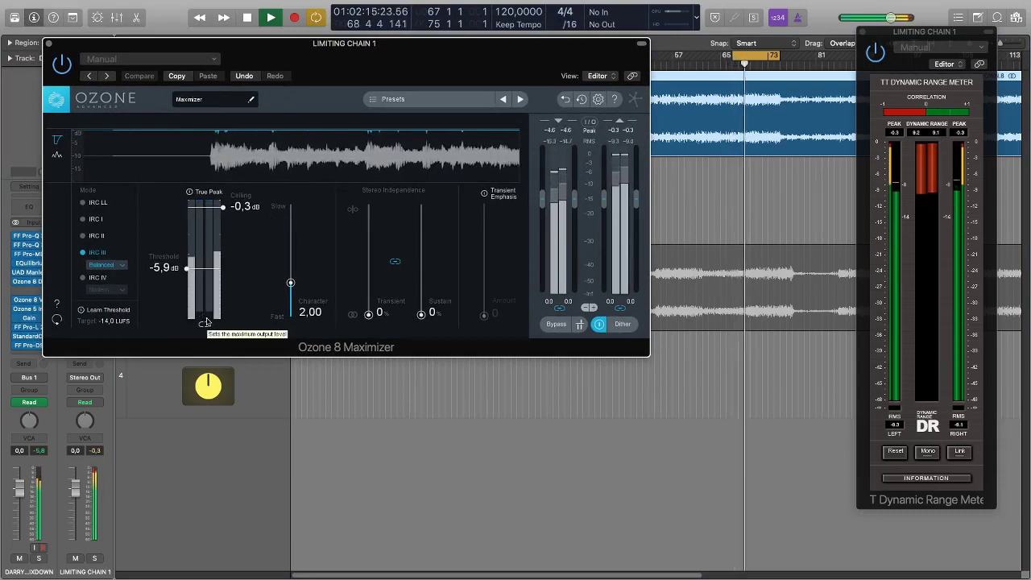
key("space")
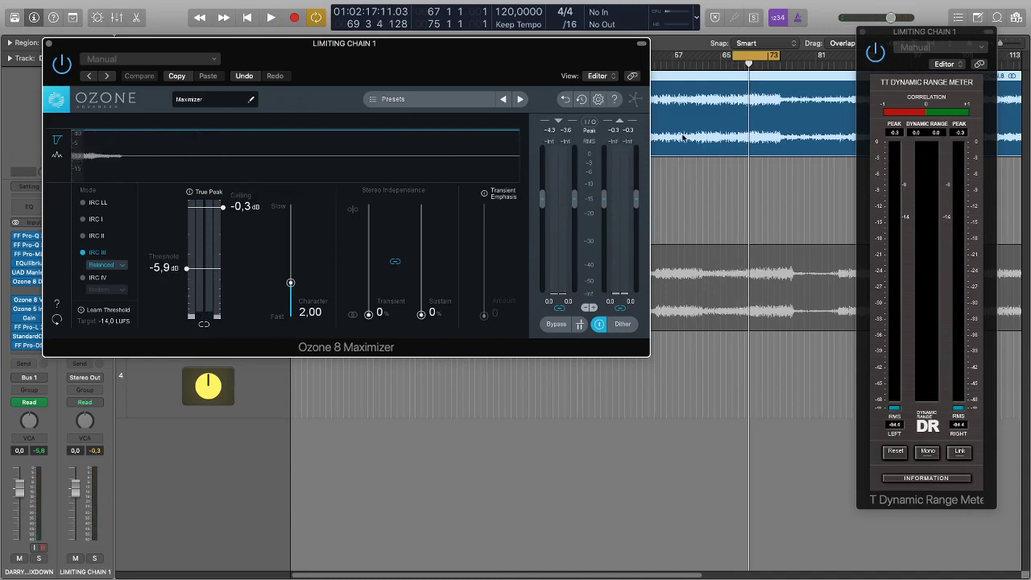
left_click(748, 58)
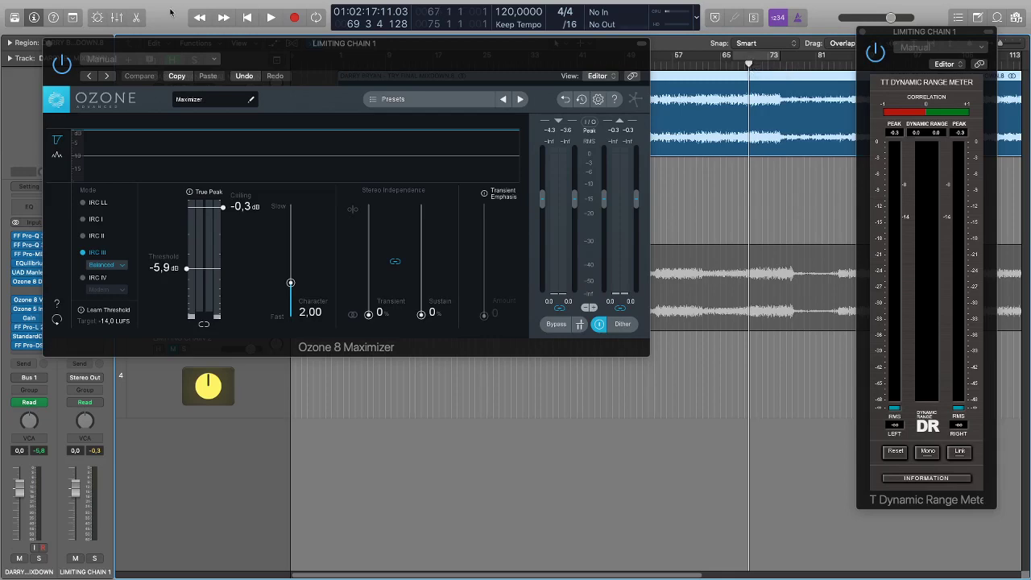
left_click(50, 43)
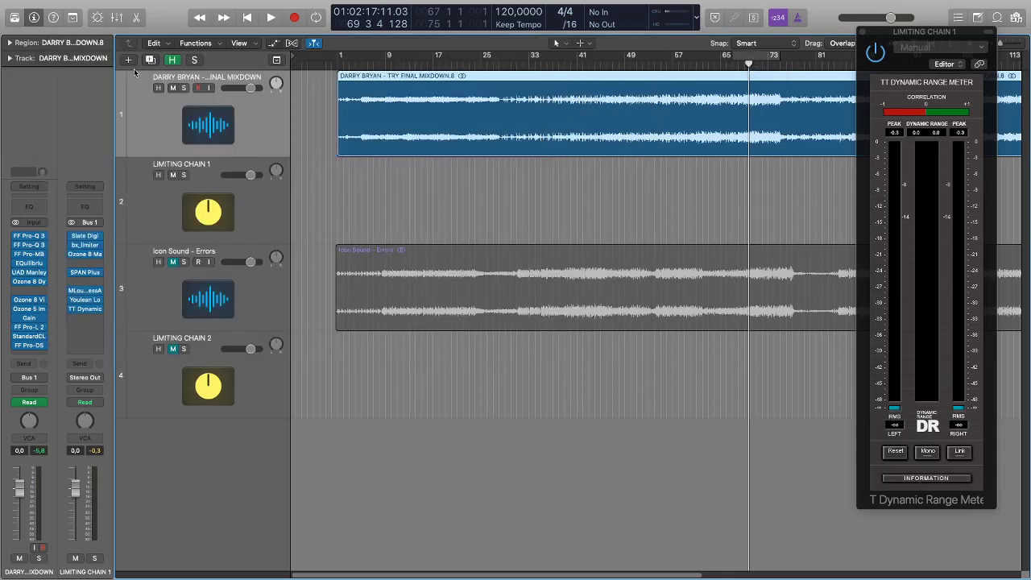
Step: Mute the first mixdown track and unmute the Icon Sound - Errors track
left_click(172, 88)
left_click(178, 278)
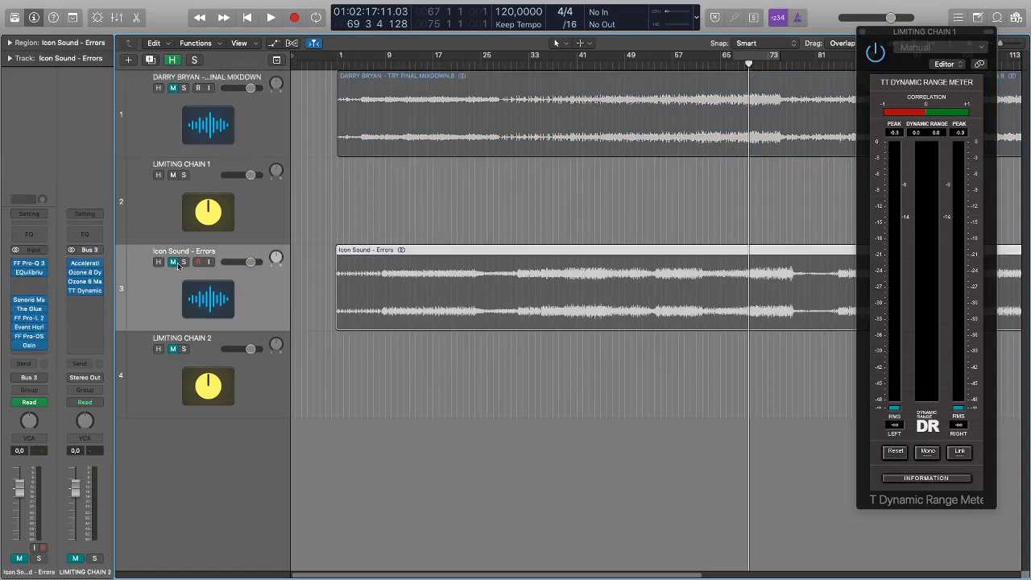
left_click(172, 262)
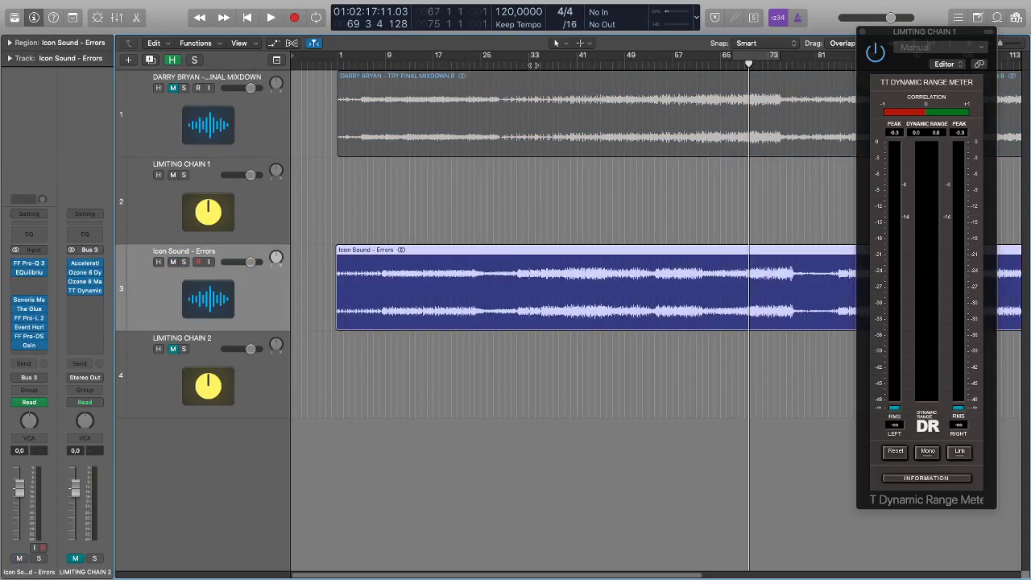
Step: Set an active cycle range from bar 31 to bar 41 and close LIMITING CHAIN 1's TT Dynamic Range Meter
mouse_move(531, 59)
left_mouse_down()
mouse_move(577, 57)
mouse_move(518, 54)
left_mouse_up()
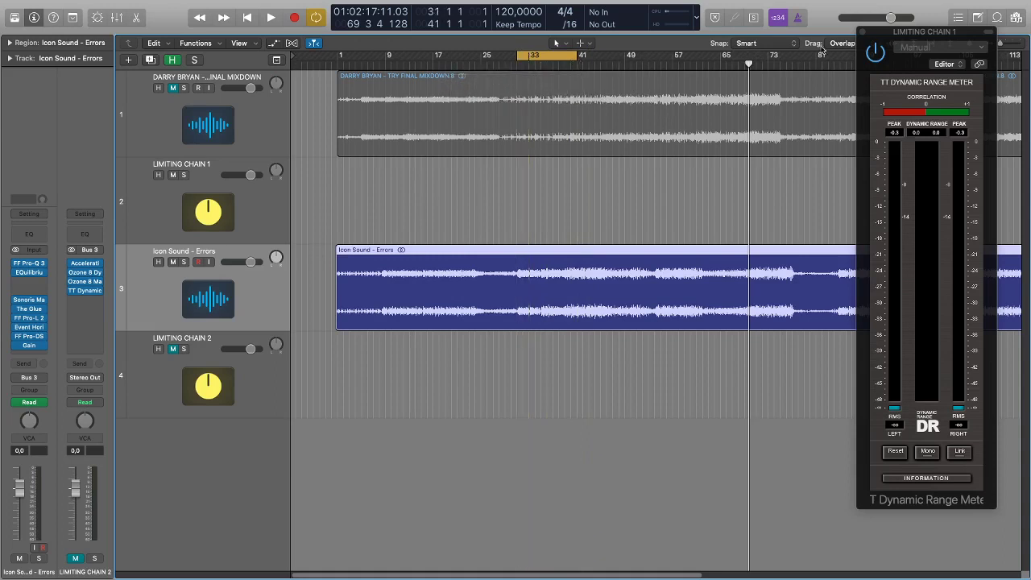
left_click(863, 35)
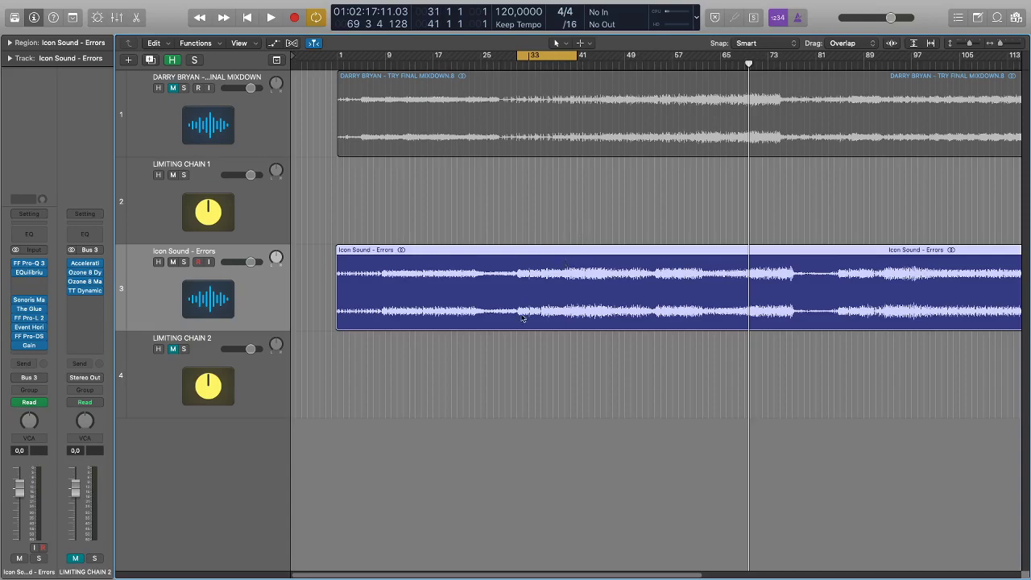
Step: Unmute the LIMITING CHAIN 2 track and reselect the Icon Sound - Errors track
key("super+Right")
key("super+Down")
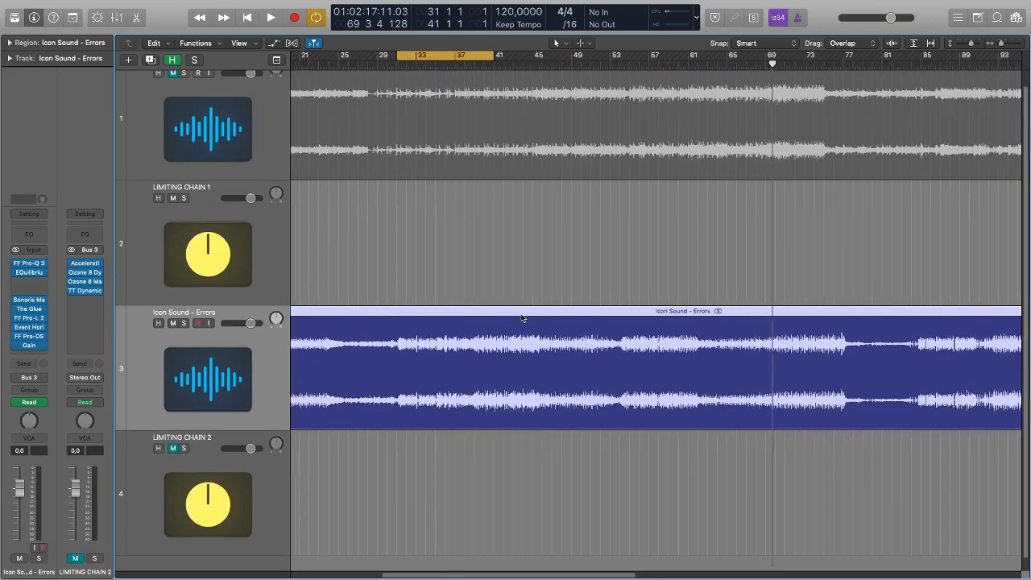
key("super+Down")
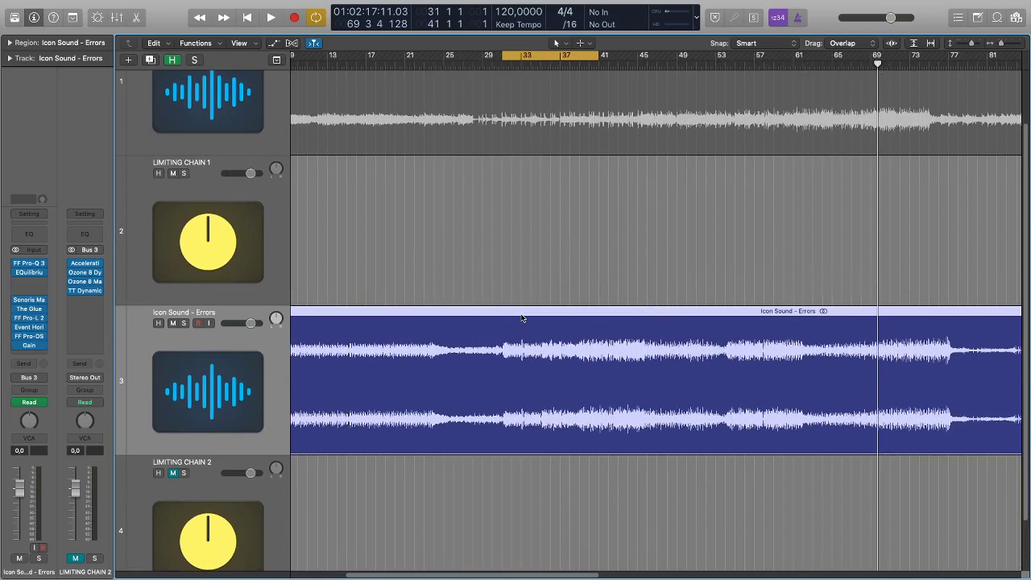
scroll(521, 318, "down", 1)
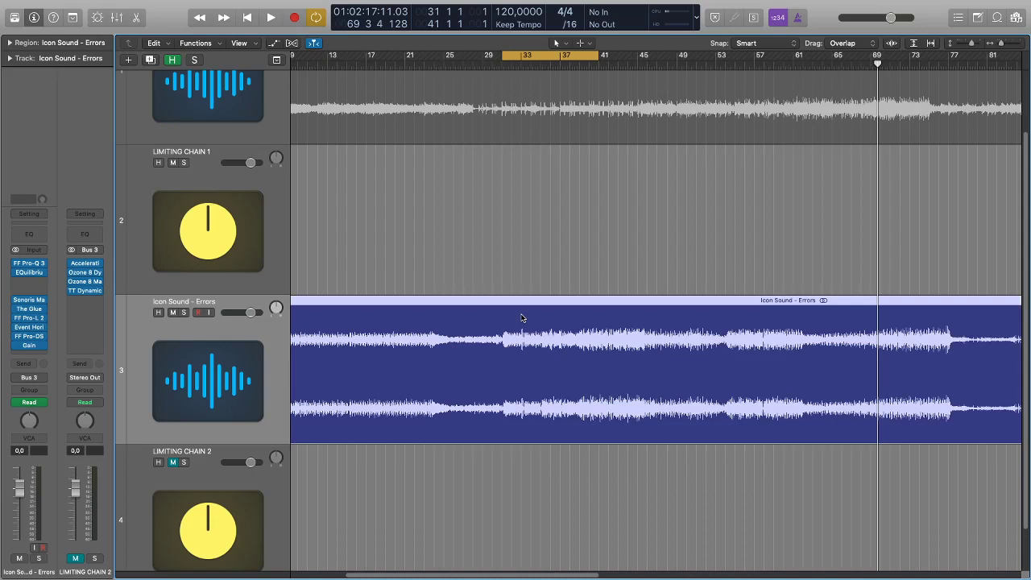
scroll(521, 318, "down", 2)
scroll(179, 427, "down", 1)
left_click(179, 427)
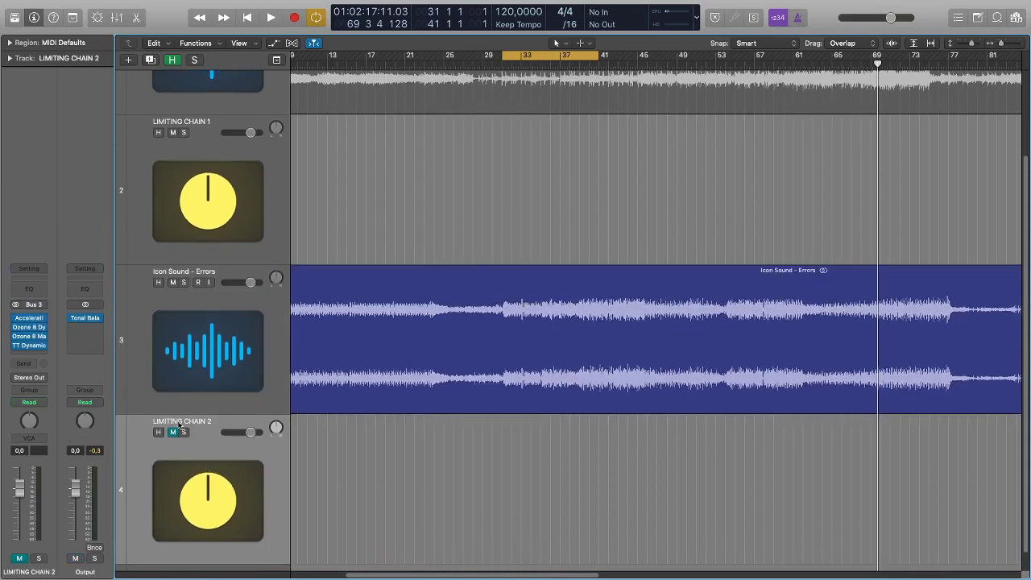
left_click(205, 378)
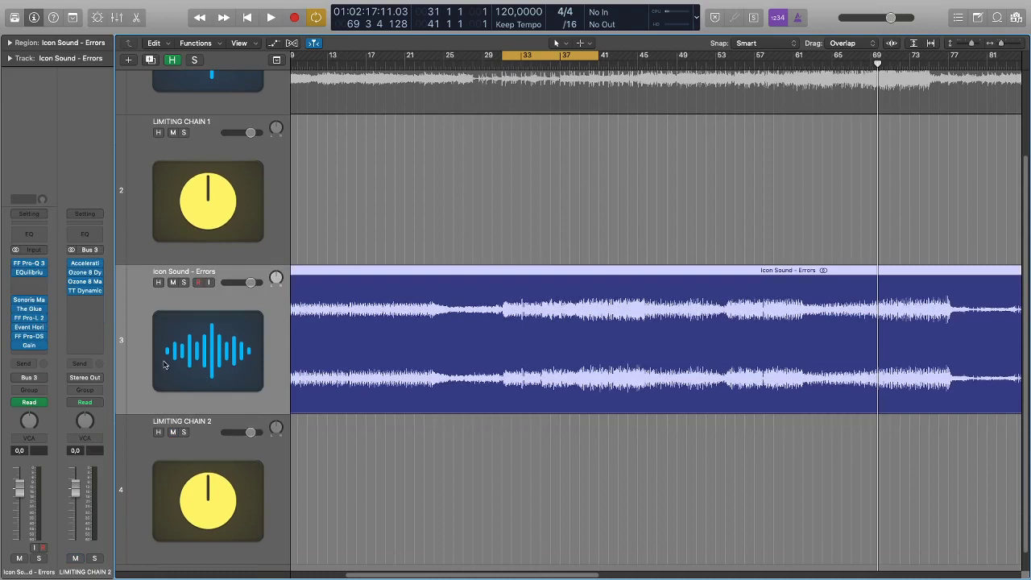
Step: Open Event Horizon from the Icon Sound - Errors track over the arrangement and show its graphical Event Horizon View
left_click(29, 327)
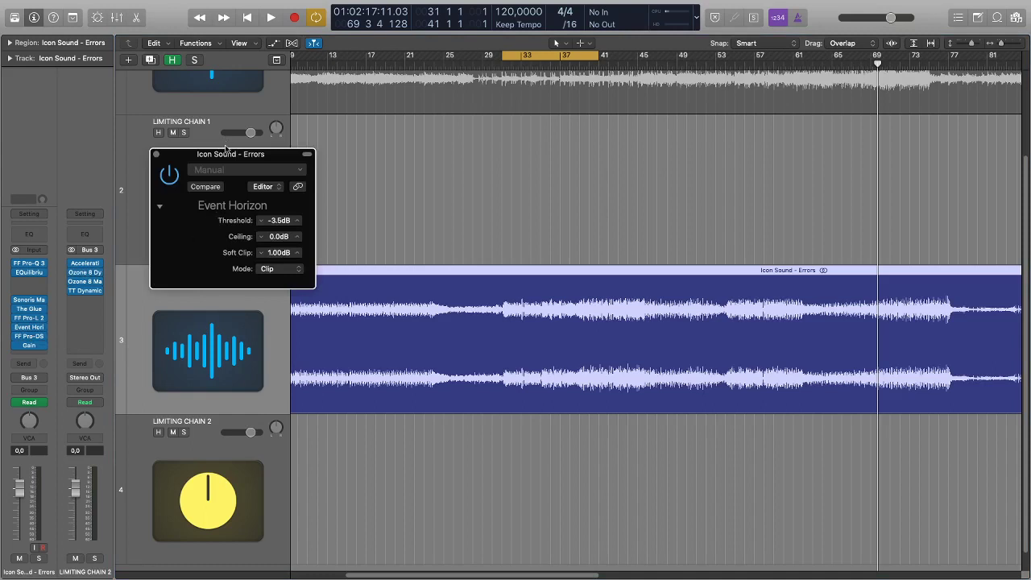
left_click_drag(223, 154, 314, 139)
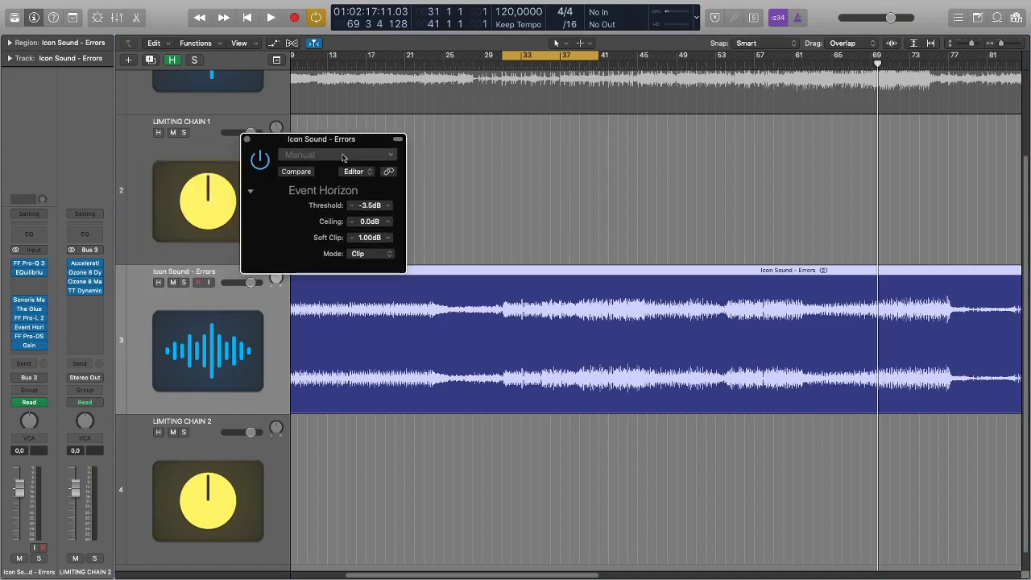
left_click(354, 171)
left_click(357, 184)
left_click(355, 171)
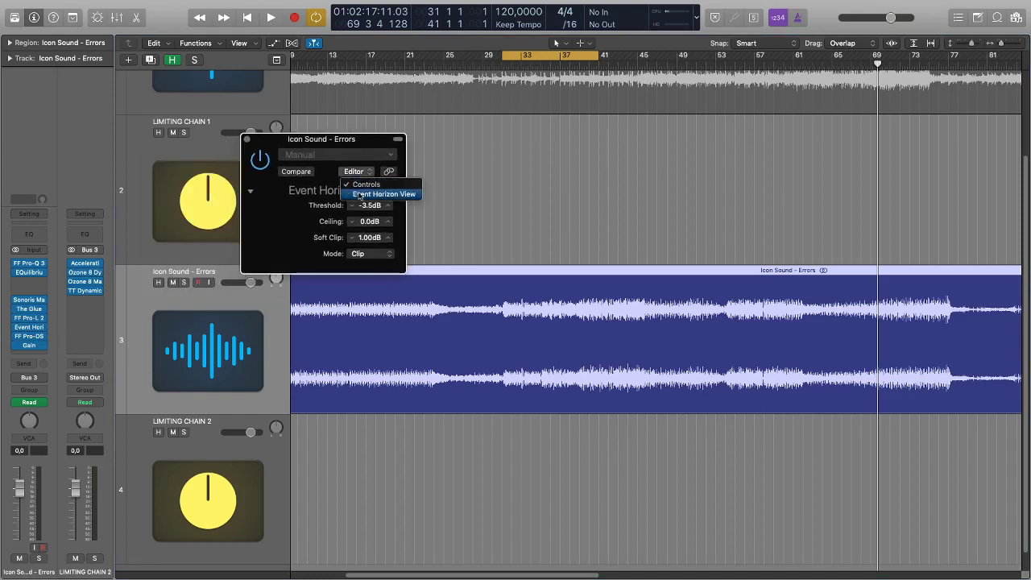
left_click(382, 194)
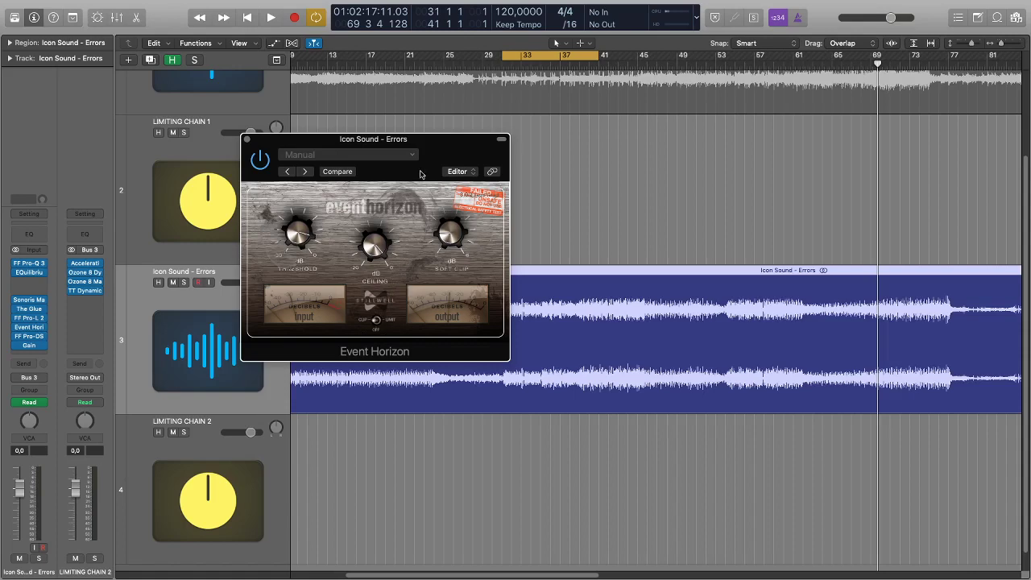
Step: Return Event Horizon to the Controls view and inspect its Mode options, keeping Clip selected
left_click(456, 170)
left_click(465, 182)
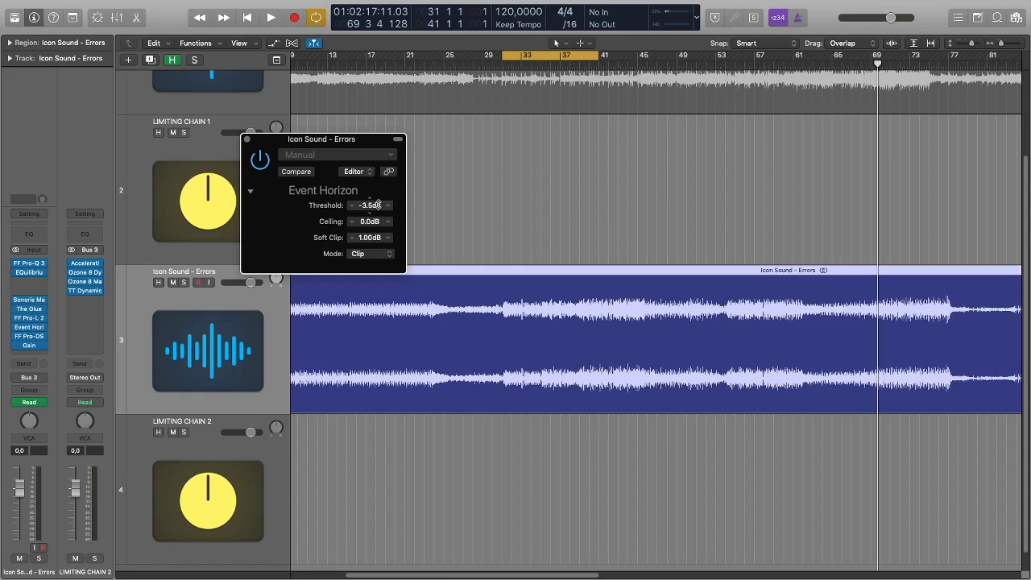
left_click(364, 250)
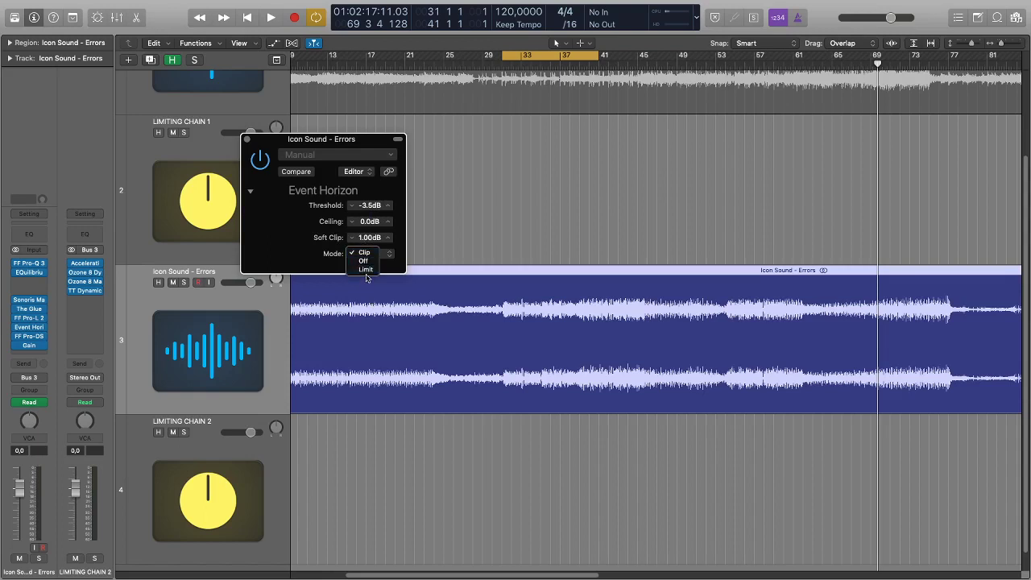
left_click(364, 255)
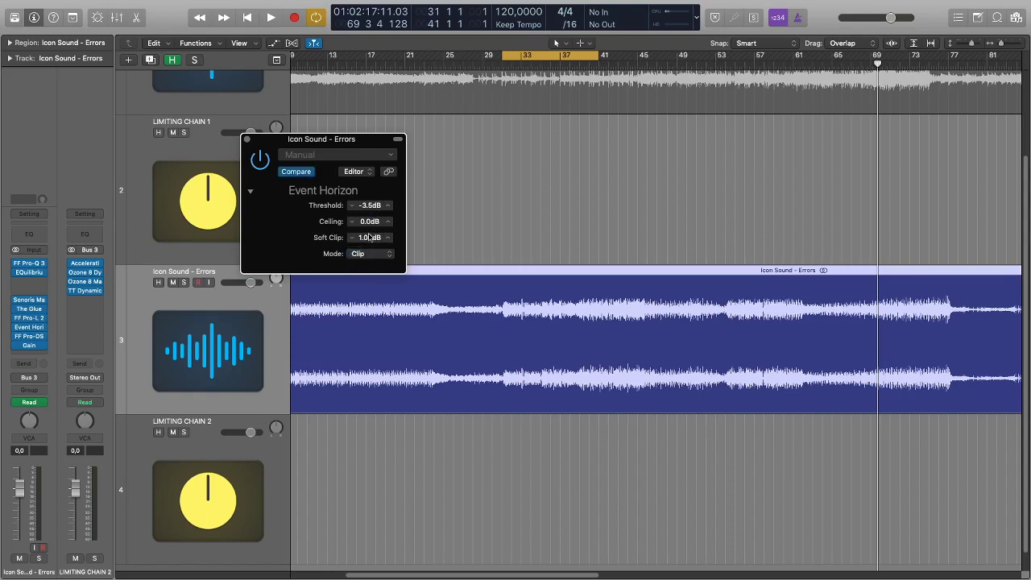
Step: Shorten the cycle to bars 33 to 41 and compare playback with Event Horizon bypassed and enabled
mouse_move(70, 266)
left_click(502, 58)
key("space")
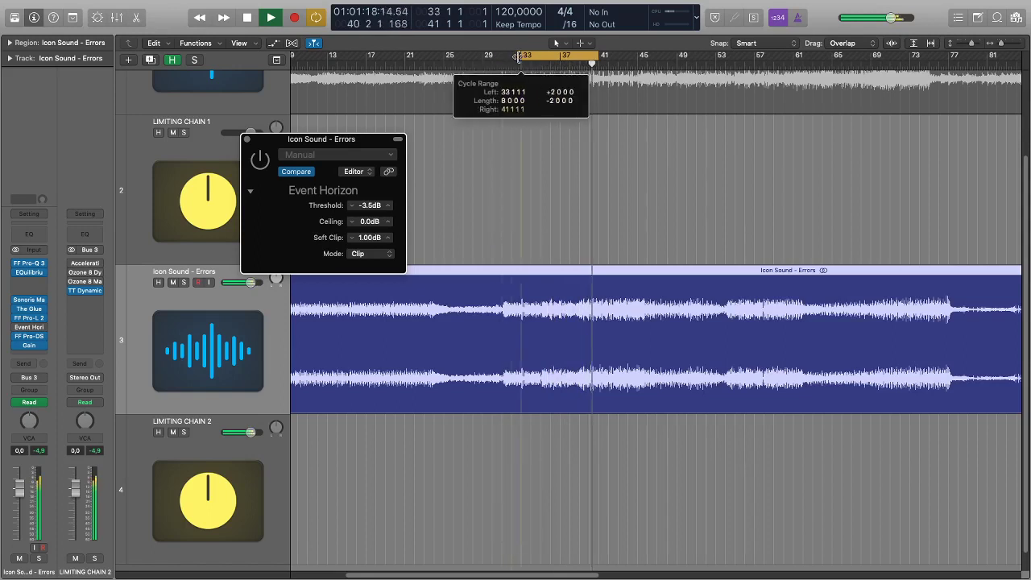
left_click_drag(502, 54, 520, 57)
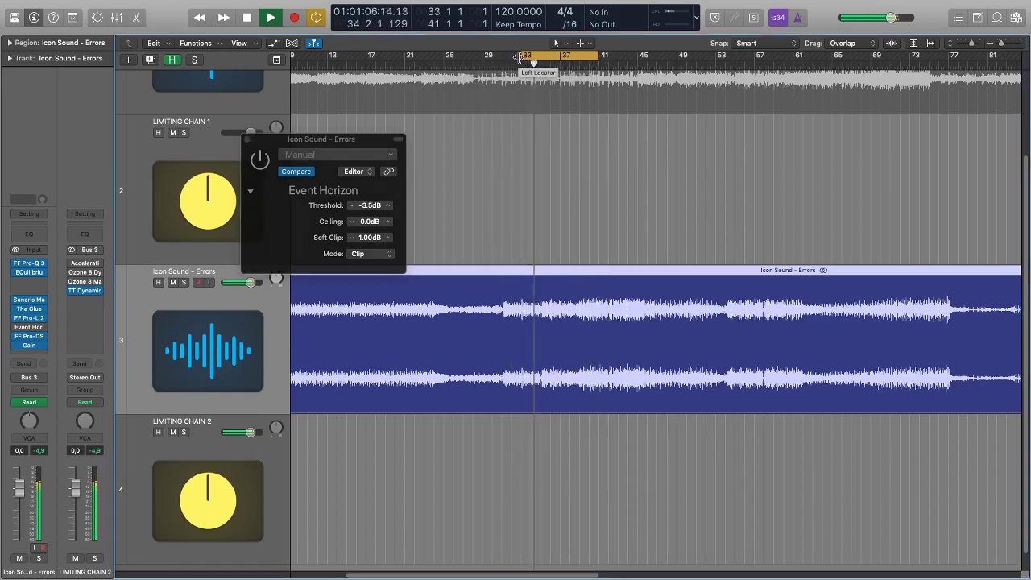
left_click(258, 164)
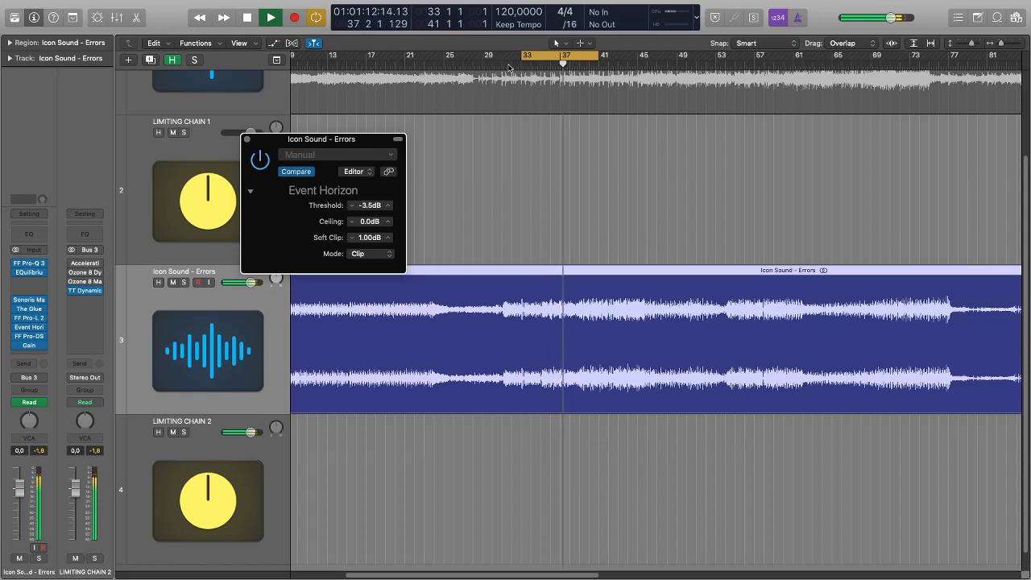
key("space")
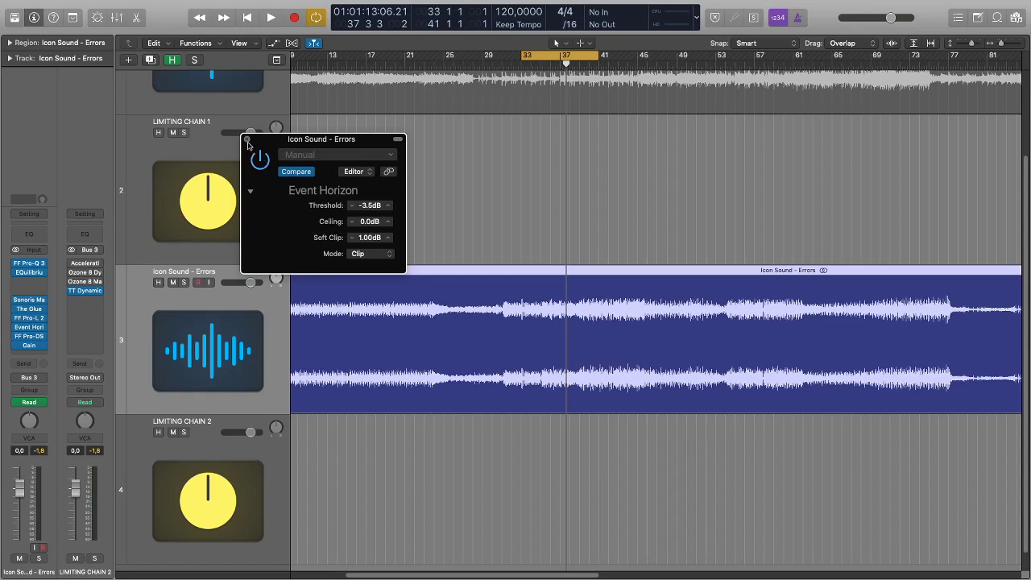
Step: Open LIMITING CHAIN 2's TT Dynamic Range Meter beside Event Horizon and place the playhead at bar 33 with cycling off
left_click(84, 290)
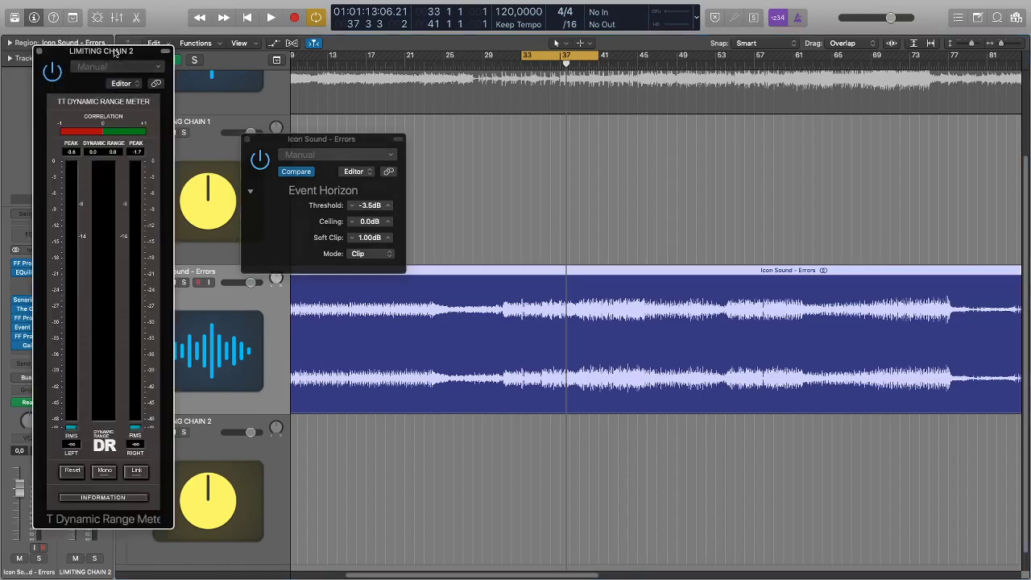
left_click_drag(115, 52, 860, 40)
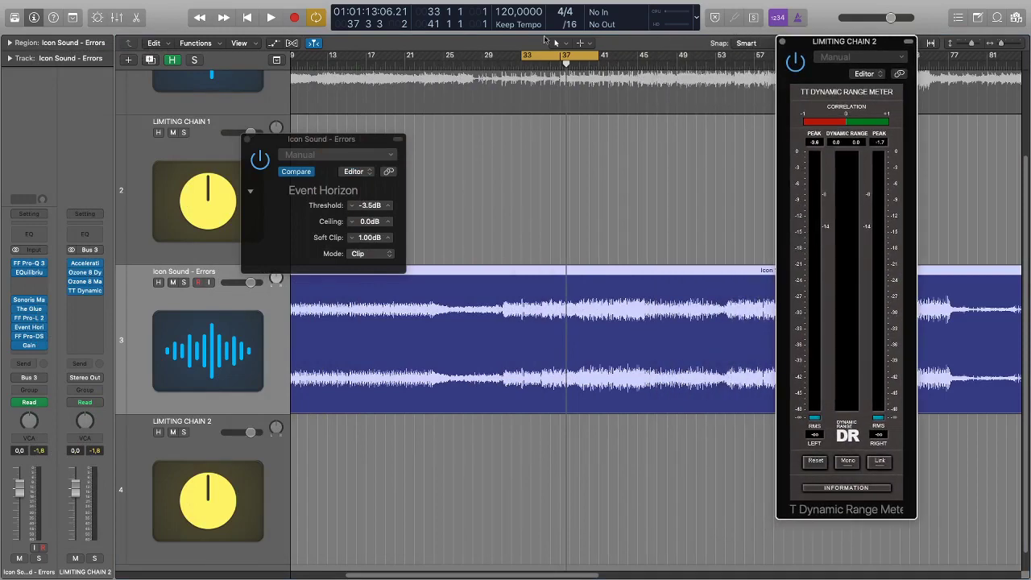
left_click(527, 58)
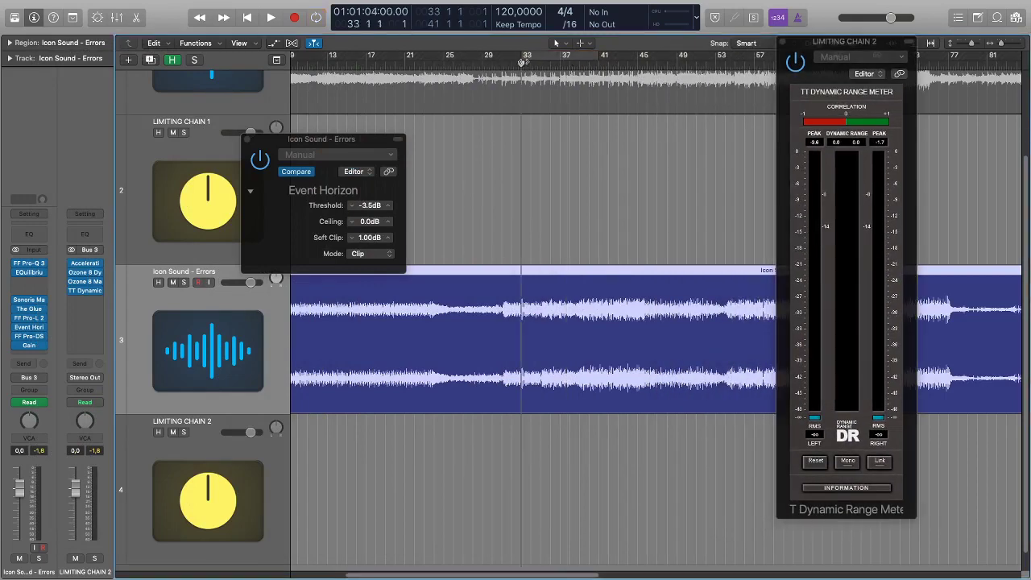
Step: Play the section from bar 33 and compare Event Horizon enabled and bypassed on LIMITING CHAIN 2's dynamic range meter
key("space")
key("space")
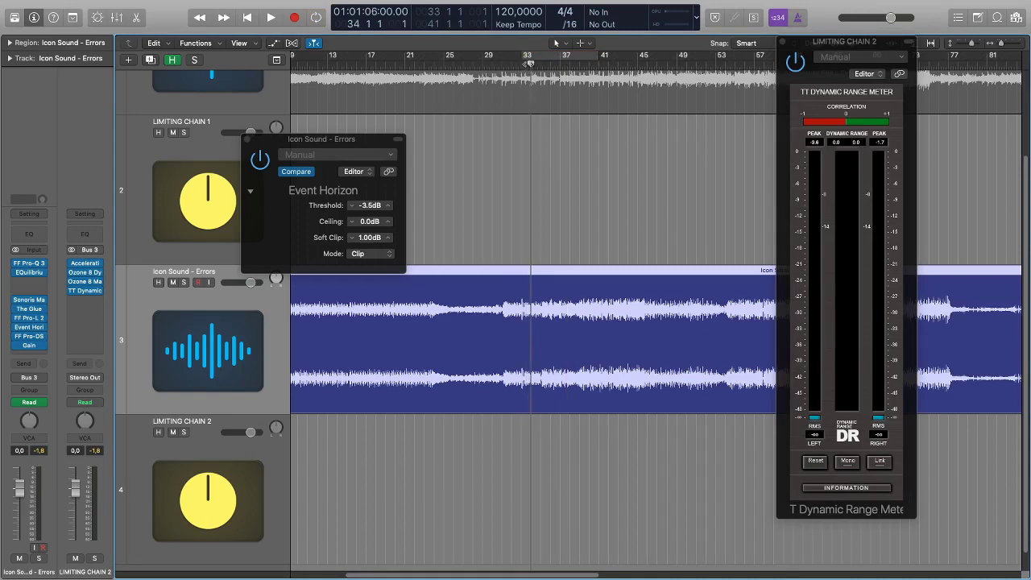
key("space")
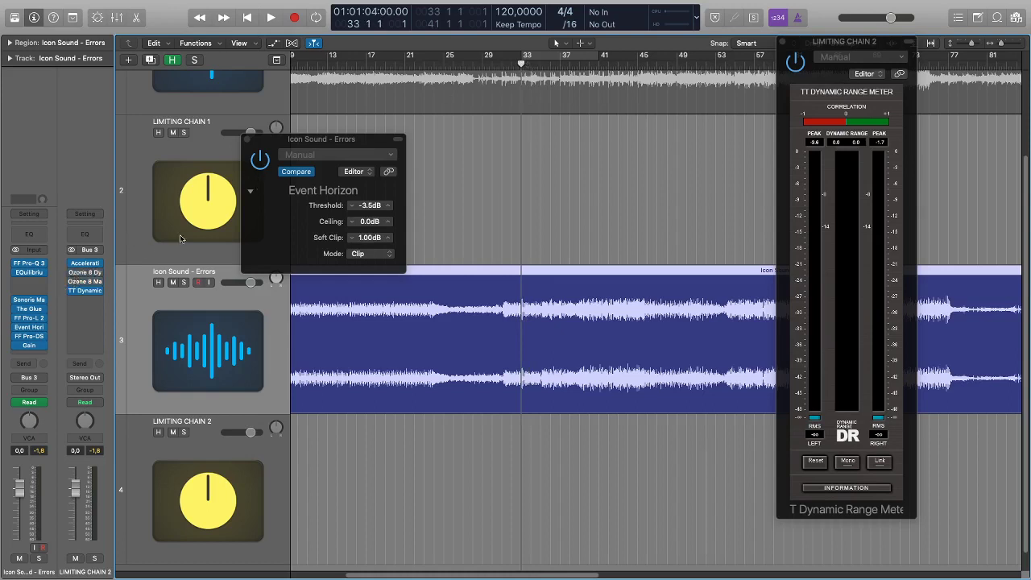
left_click(501, 61)
key("space")
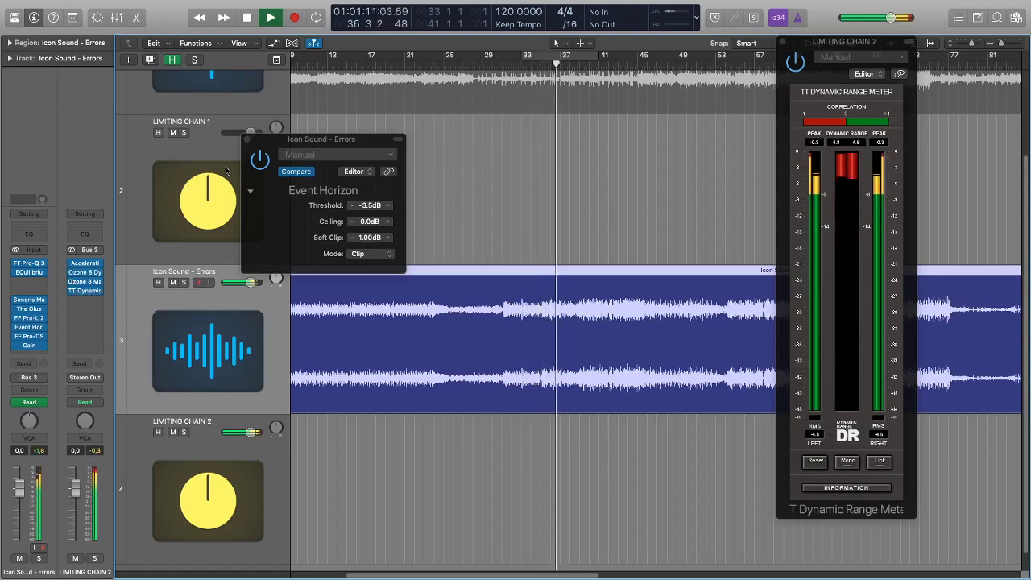
left_click(257, 160)
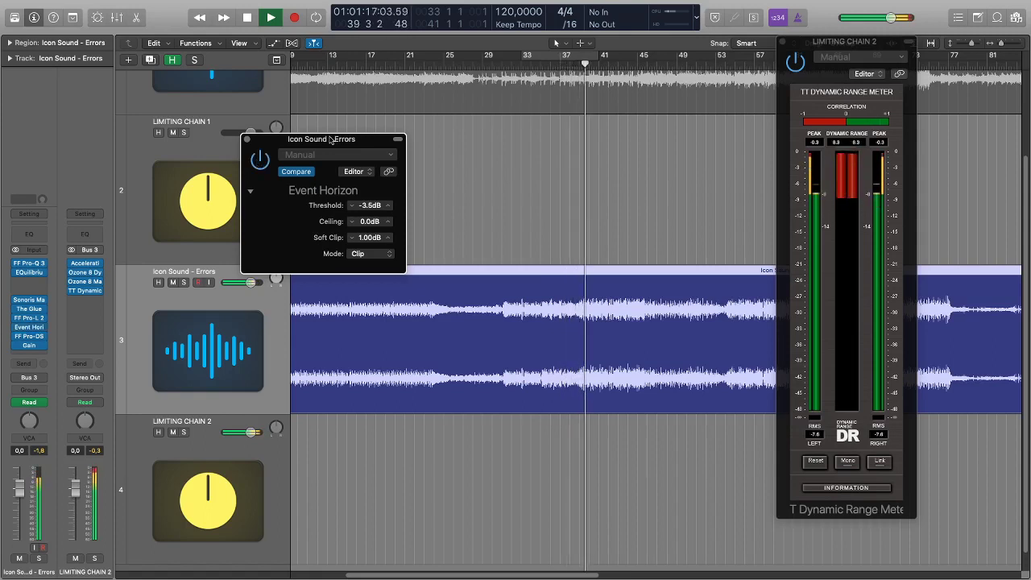
left_click(521, 66)
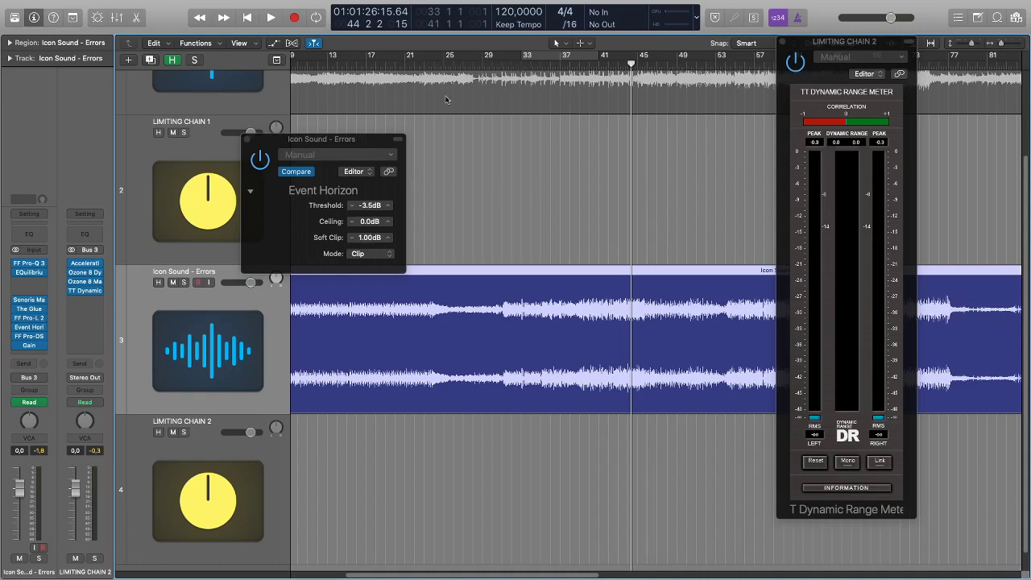
Step: Open the FF Pro-L 2 limiter on the Icon Sound - Errors track
left_click(31, 317)
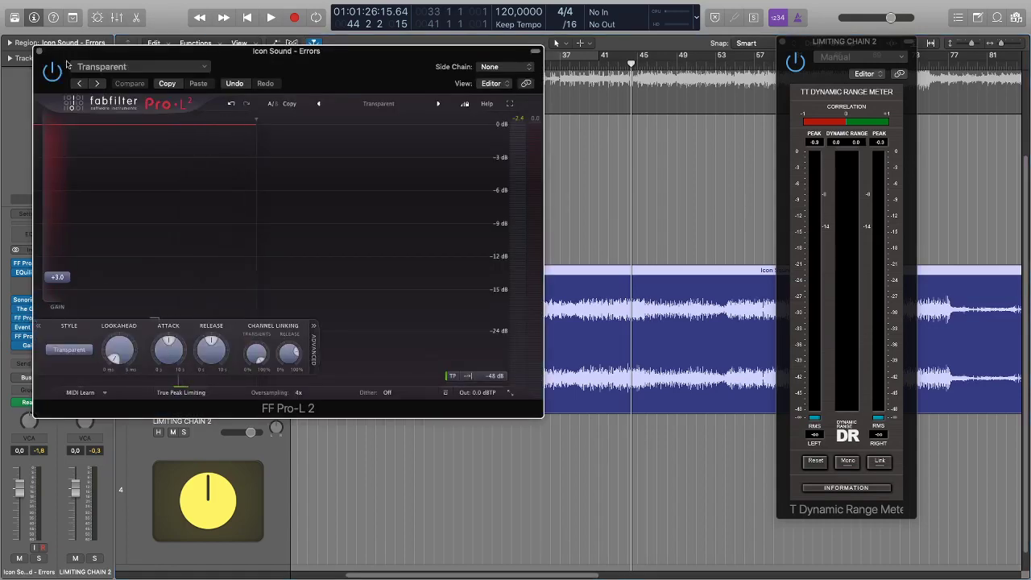